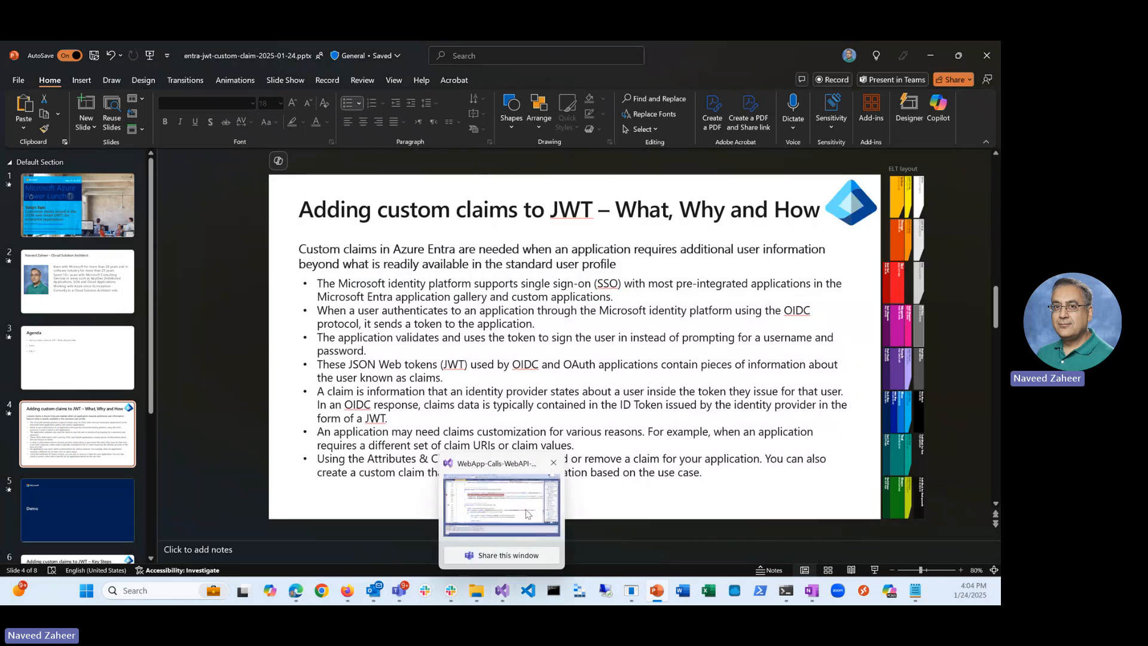
Debug the TodoList web app and open its to-do list to hit the token breakpoint on line 118
{"action": "left_click", "coordinate": [525, 511]}
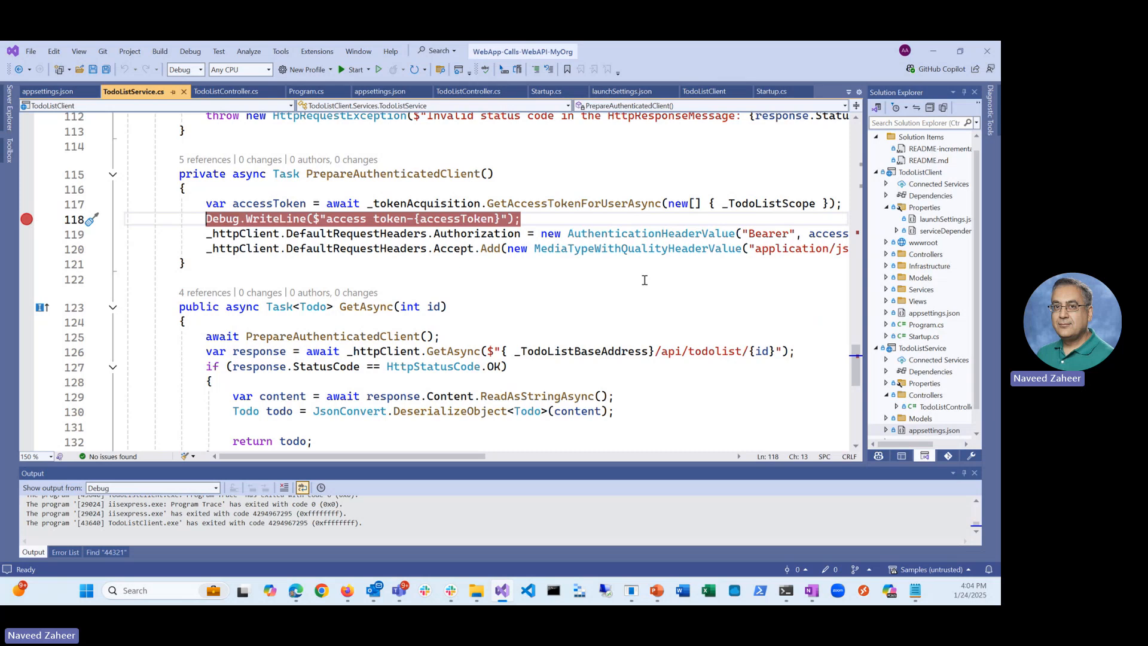
{"action": "left_click", "coordinate": [348, 73]}
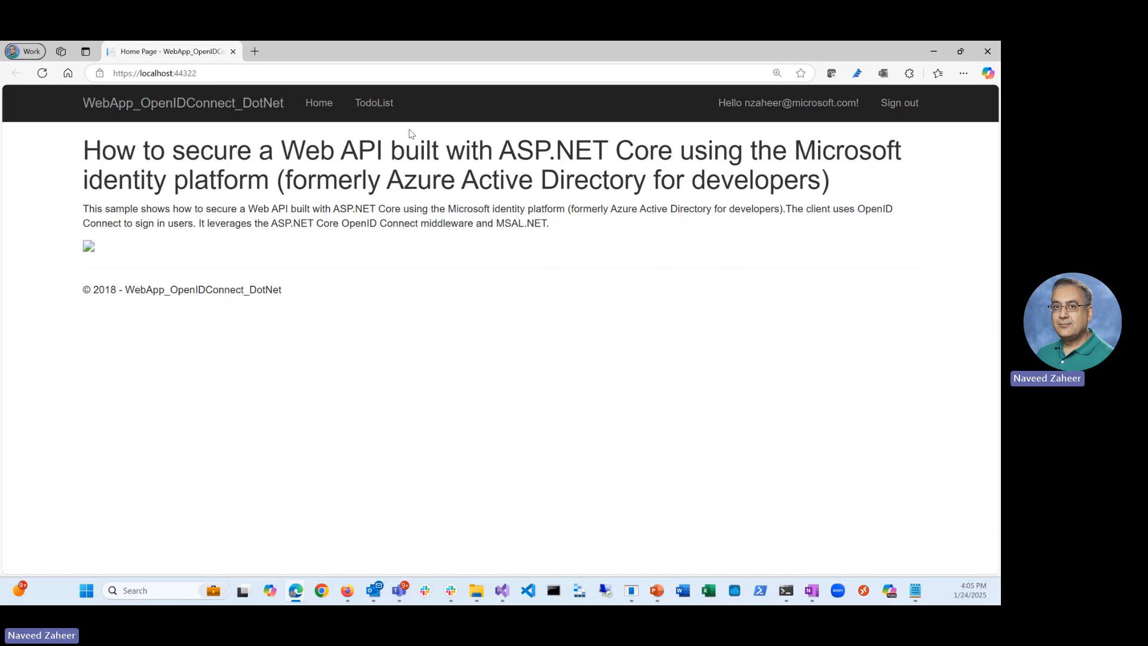
{"action": "left_click", "coordinate": [385, 109]}
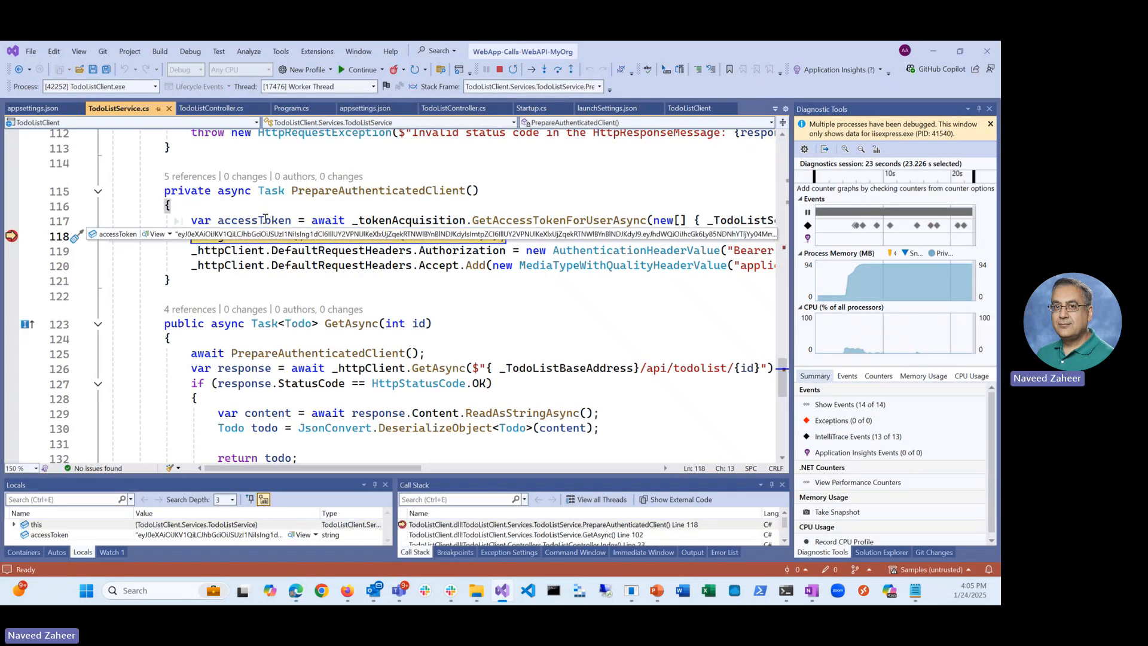
View accessToken in the Text Visualizer and switch string manipulation to show the raw encoded token
{"action": "left_click", "coordinate": [168, 235]}
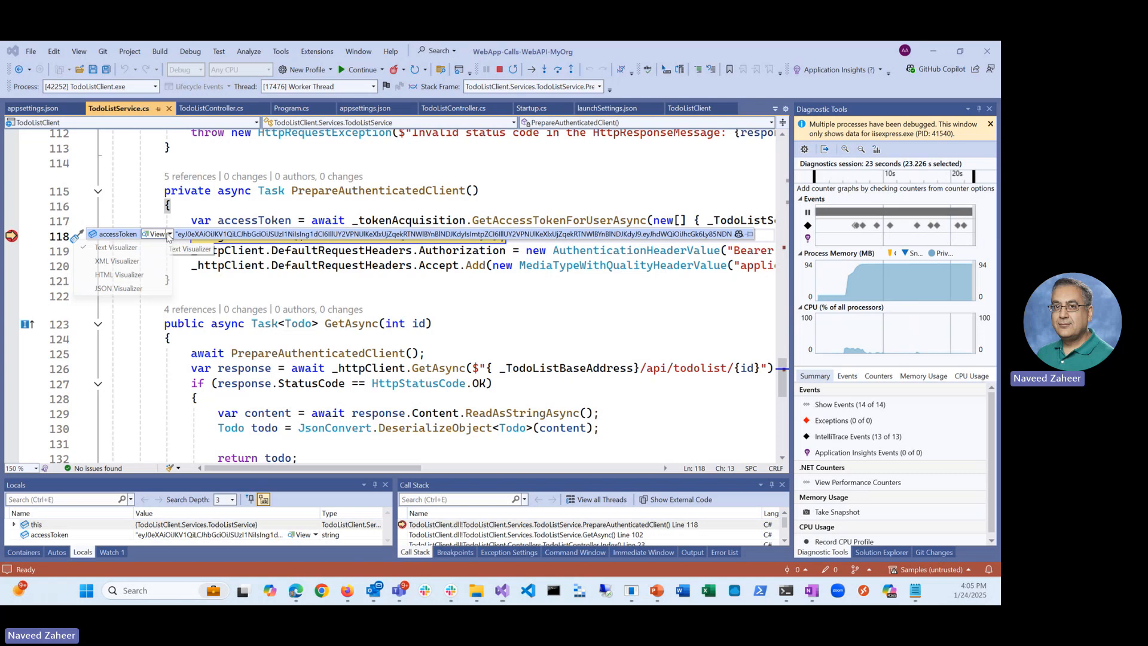
{"action": "left_click", "coordinate": [132, 251]}
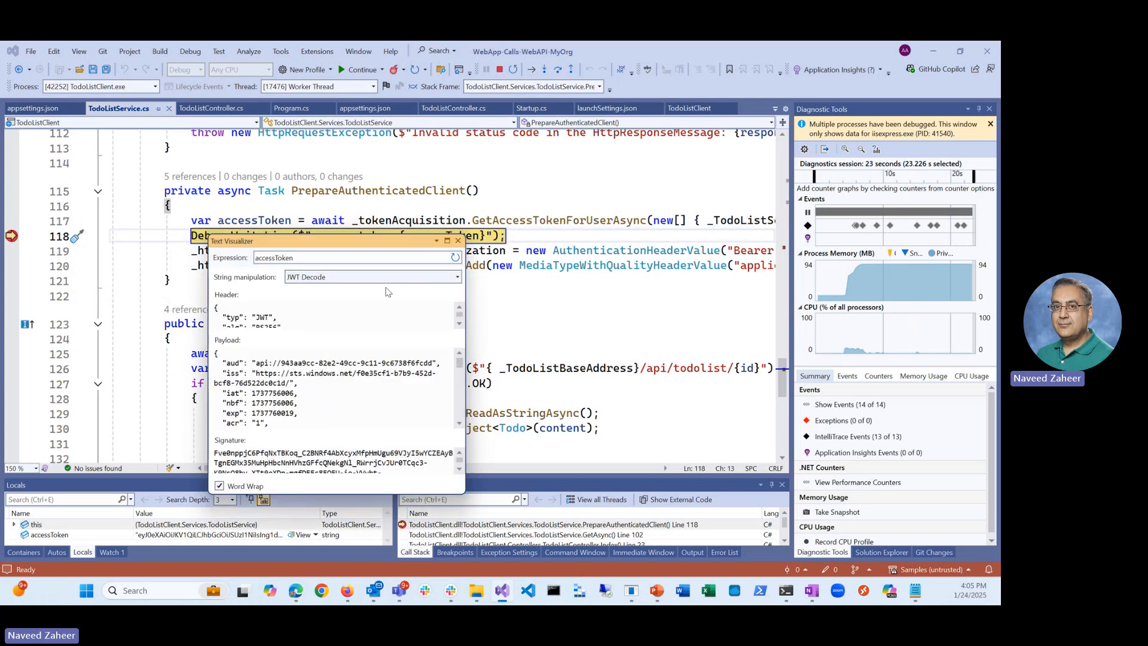
{"action": "left_click", "coordinate": [368, 277]}
{"action": "left_click", "coordinate": [344, 297]}
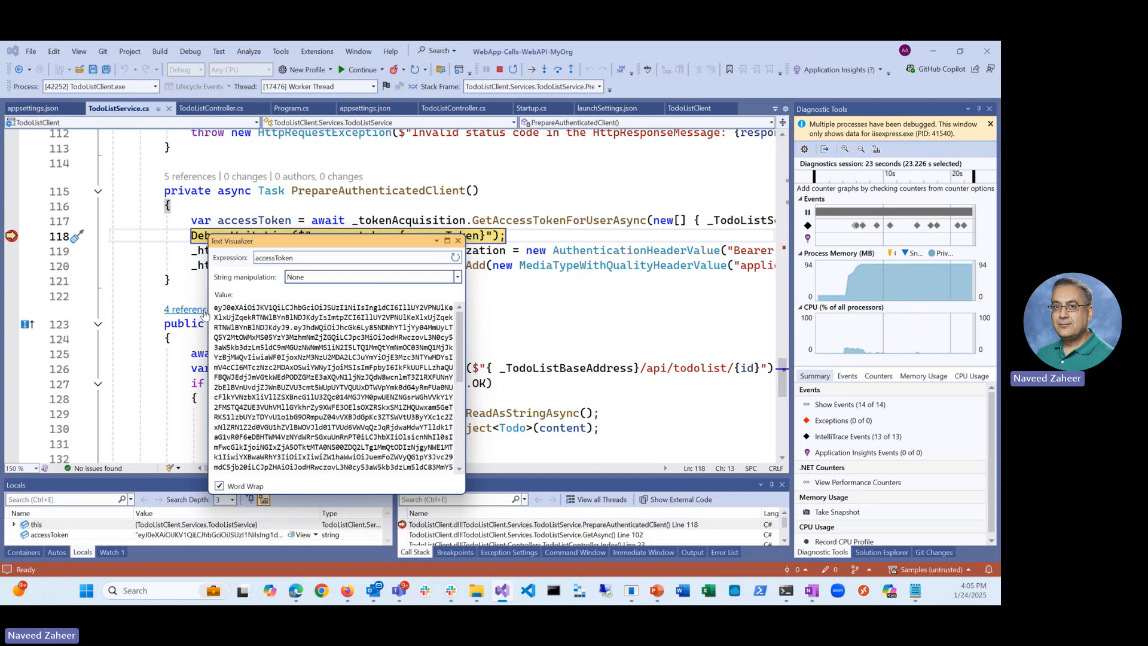
Select the whole raw token text and copy it
{"action": "left_click_drag", "start_coordinate": [214, 310], "coordinate": [220, 318]}
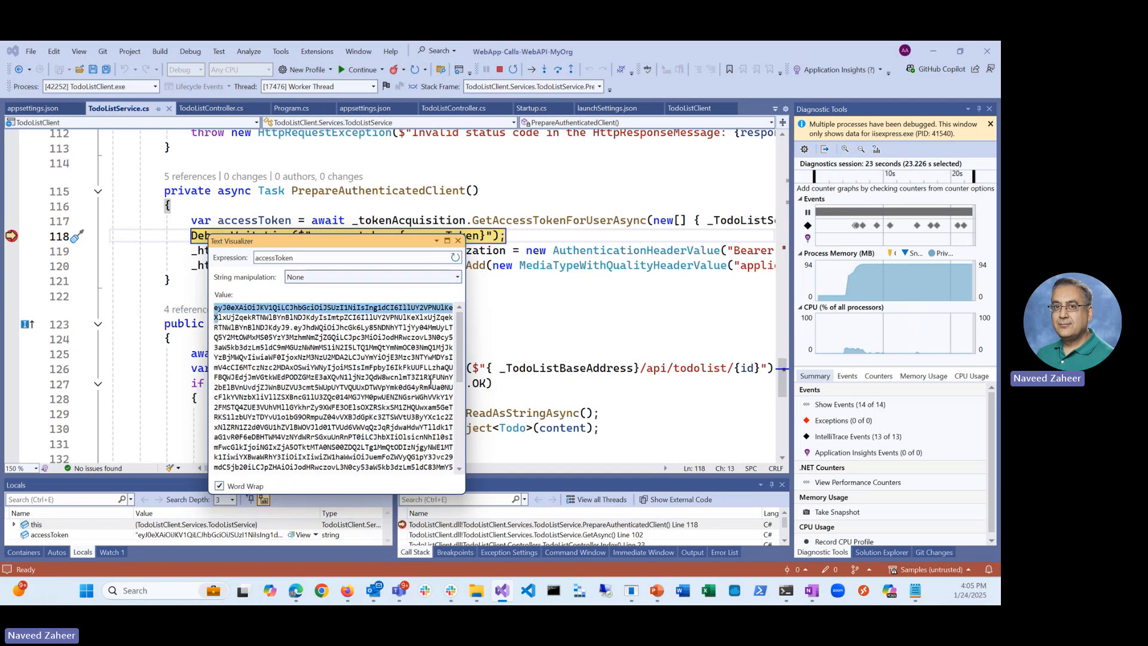
{"action": "left_click_drag", "start_coordinate": [461, 375], "coordinate": [459, 449]}
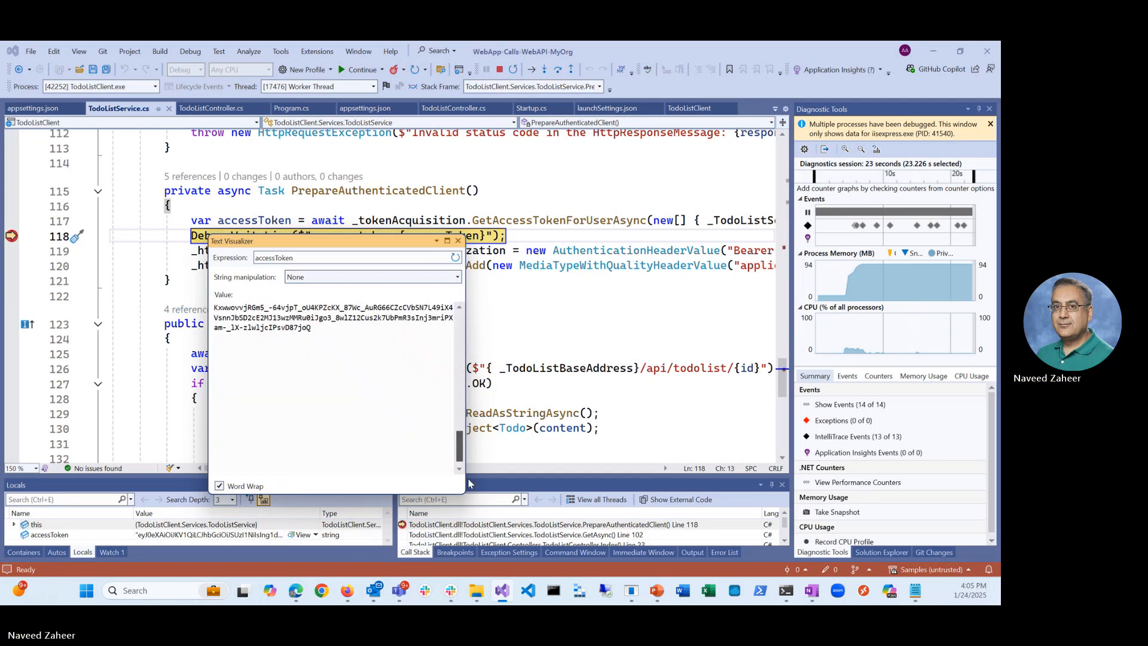
{"action": "left_click_drag", "start_coordinate": [329, 330], "coordinate": [278, 313]}
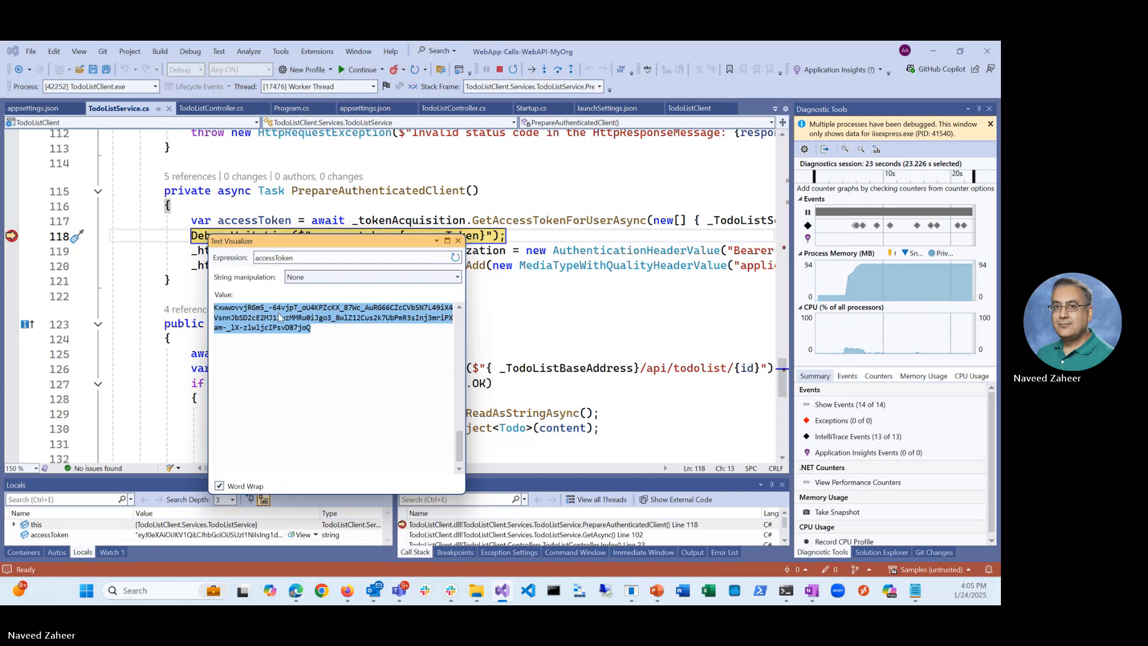
{"action": "right_click", "coordinate": [317, 329]}
In Firefox, open jwt.ms in a new browser tab
{"action": "left_click", "coordinate": [347, 590]}
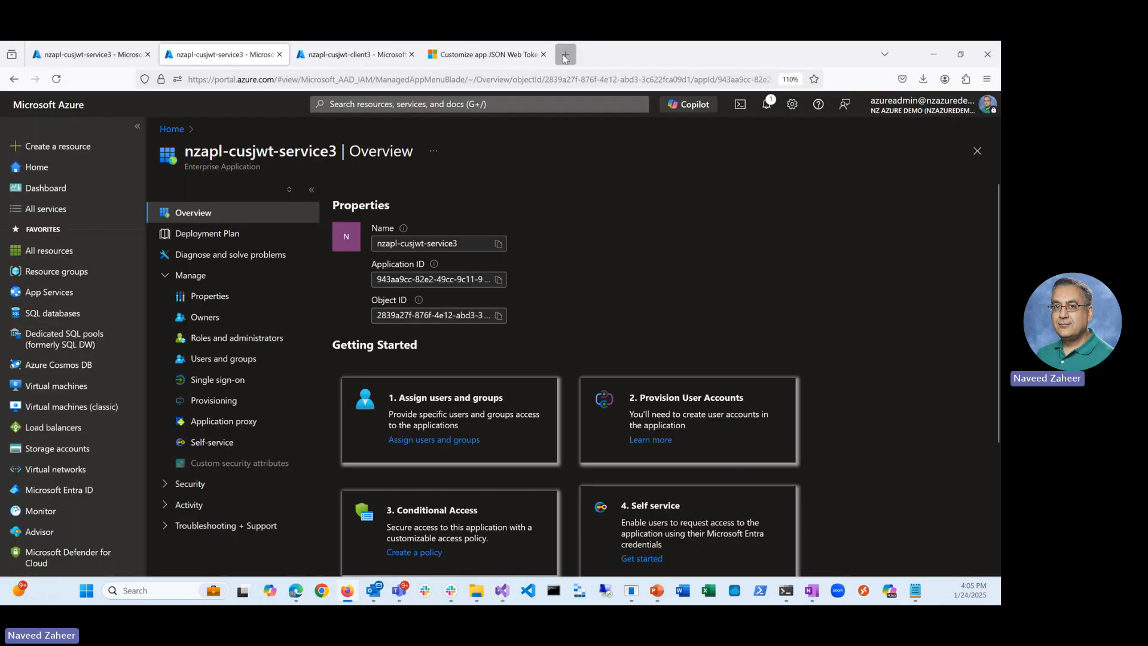
{"action": "left_click", "coordinate": [564, 56]}
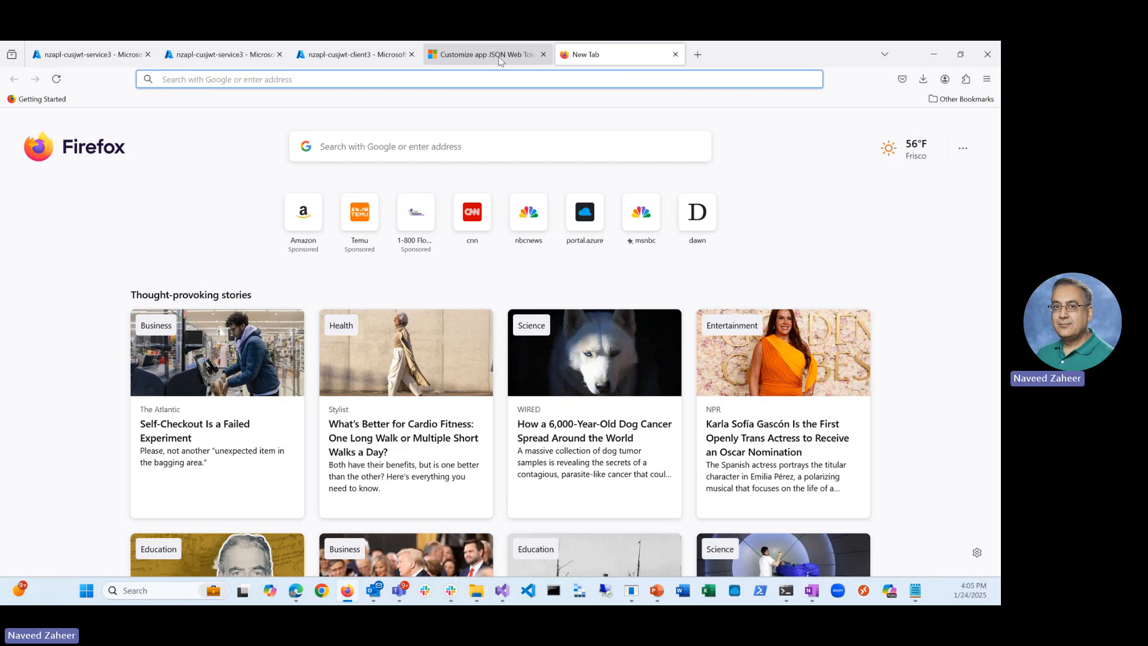
{"action": "left_click", "coordinate": [515, 73]}
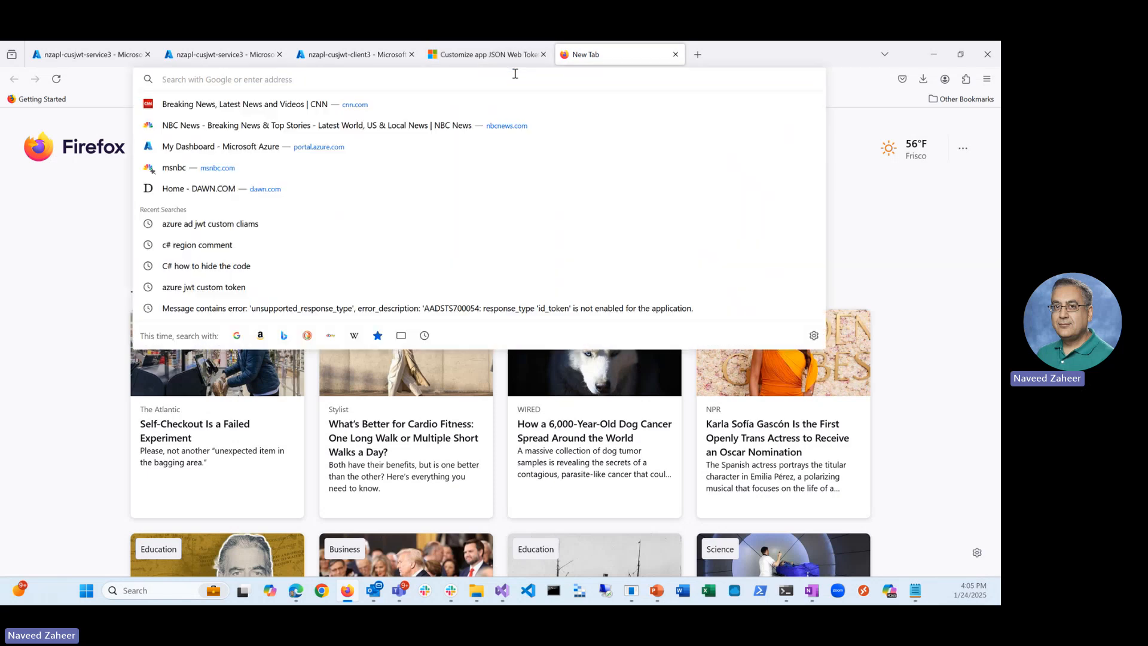
{"action": "left_click", "coordinate": [676, 54]}
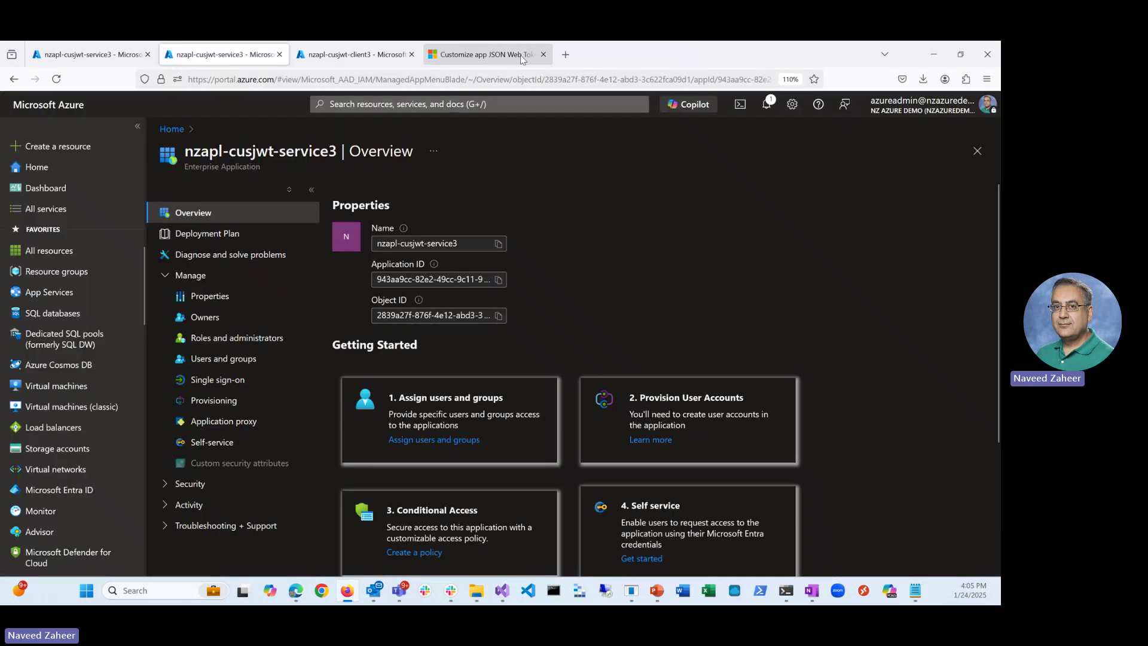
{"action": "left_click", "coordinate": [566, 55]}
{"action": "type", "text": "j"}
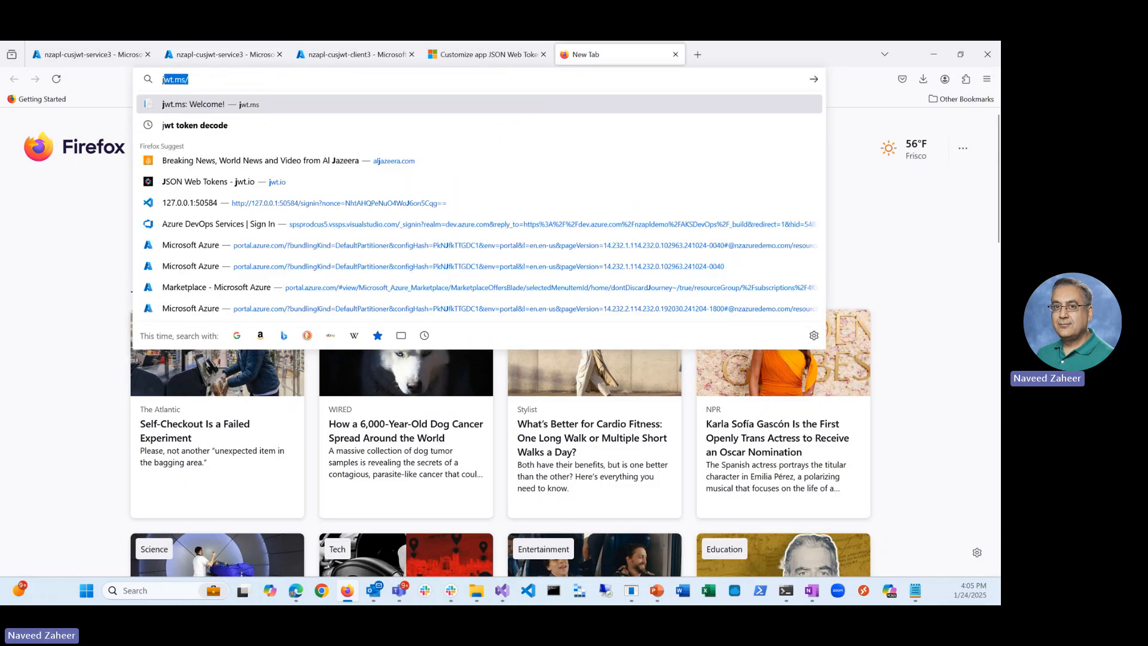
{"action": "type", "text": "wt.ms"}
{"action": "key", "text": "Return"}
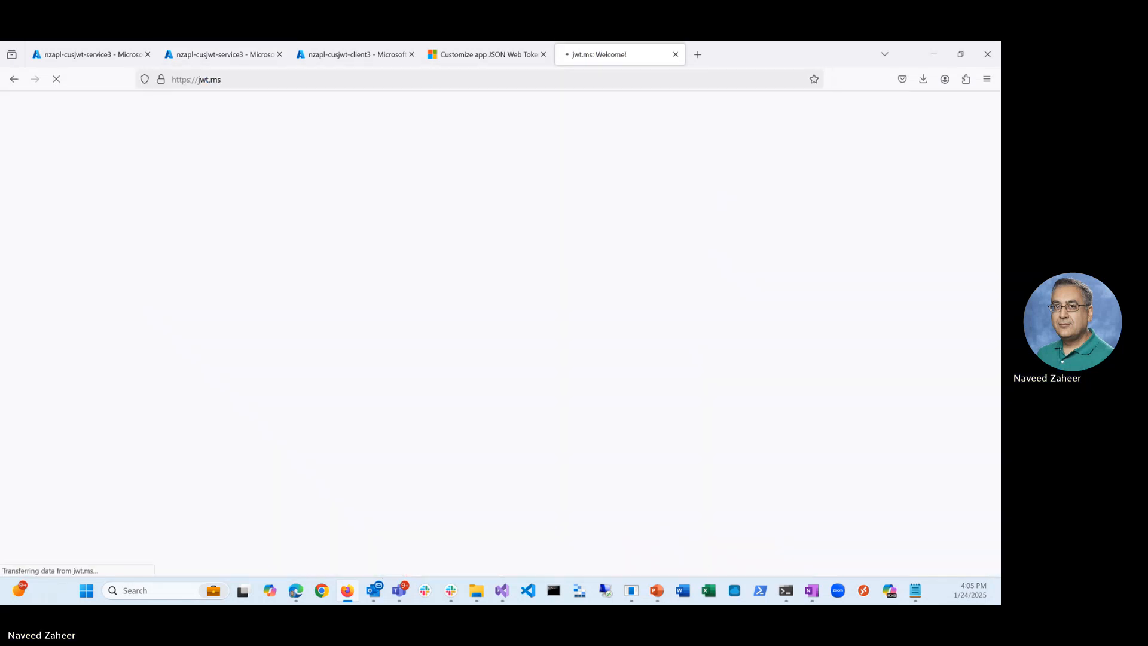
Paste the copied access token into jwt.ms and show its claims as a table
{"action": "left_click", "coordinate": [468, 168]}
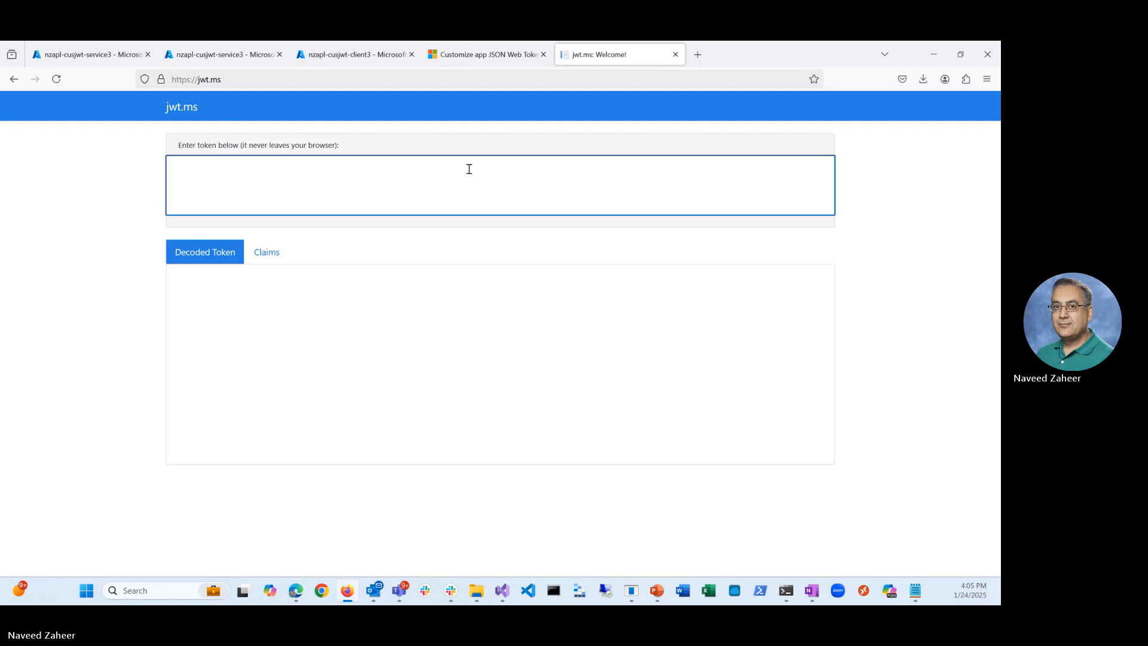
{"action": "key", "text": "ctrl+v"}
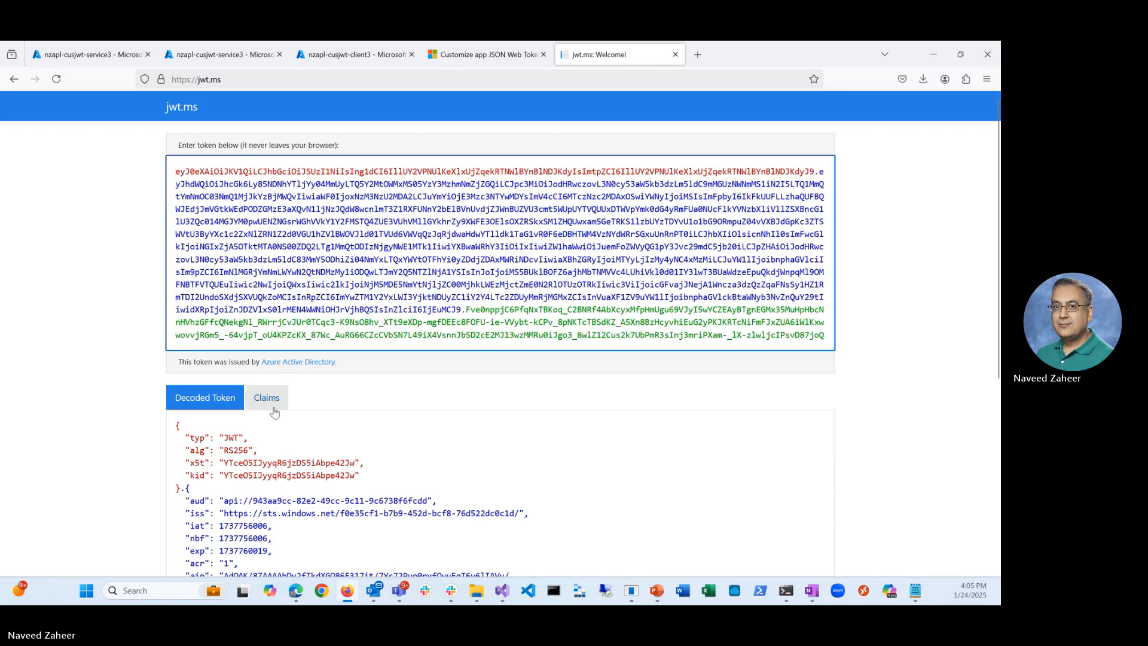
{"action": "left_click", "coordinate": [267, 401]}
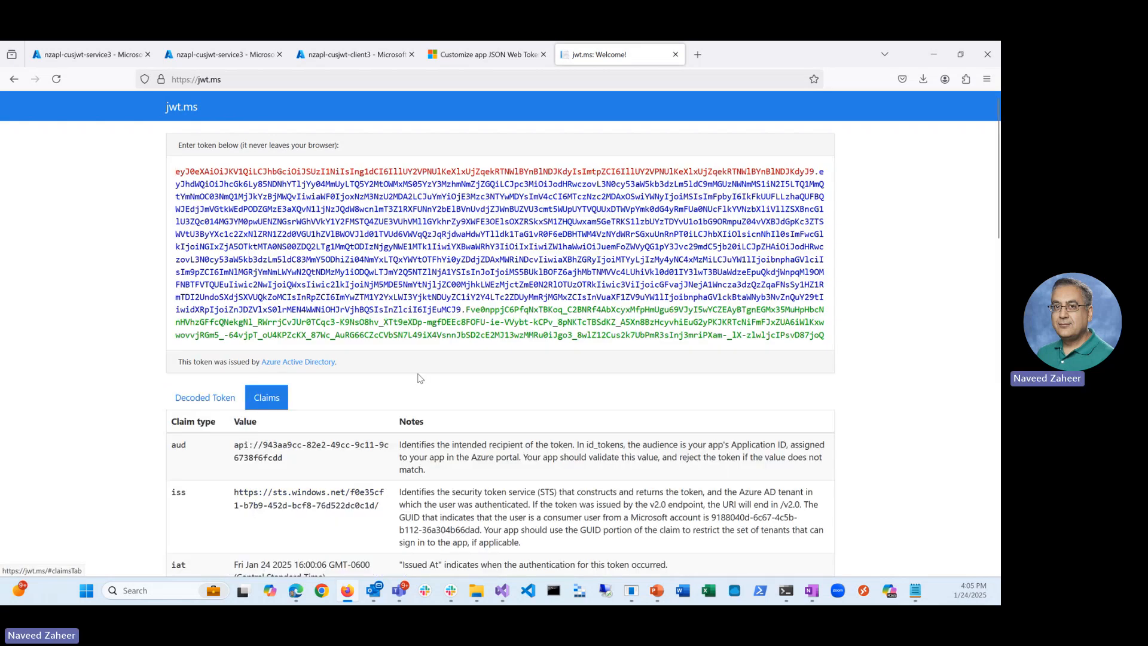
{"action": "scroll", "coordinate": [417, 377], "scroll_direction": "down", "scroll_amount": 3}
{"action": "scroll", "coordinate": [417, 378], "scroll_direction": "down", "scroll_amount": 3}
{"action": "scroll", "coordinate": [417, 378], "scroll_direction": "down", "scroll_amount": 3}
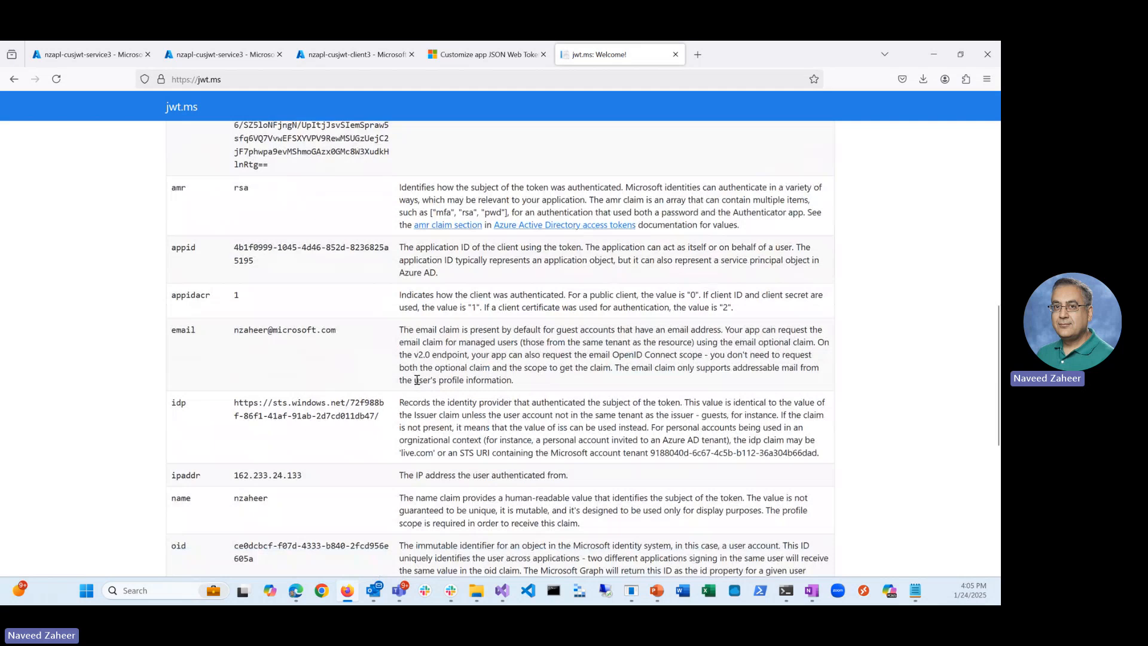
{"action": "scroll", "coordinate": [417, 378], "scroll_direction": "down", "scroll_amount": 3}
{"action": "scroll", "coordinate": [417, 378], "scroll_direction": "down", "scroll_amount": 3}
{"action": "scroll", "coordinate": [416, 377], "scroll_direction": "down", "scroll_amount": 3}
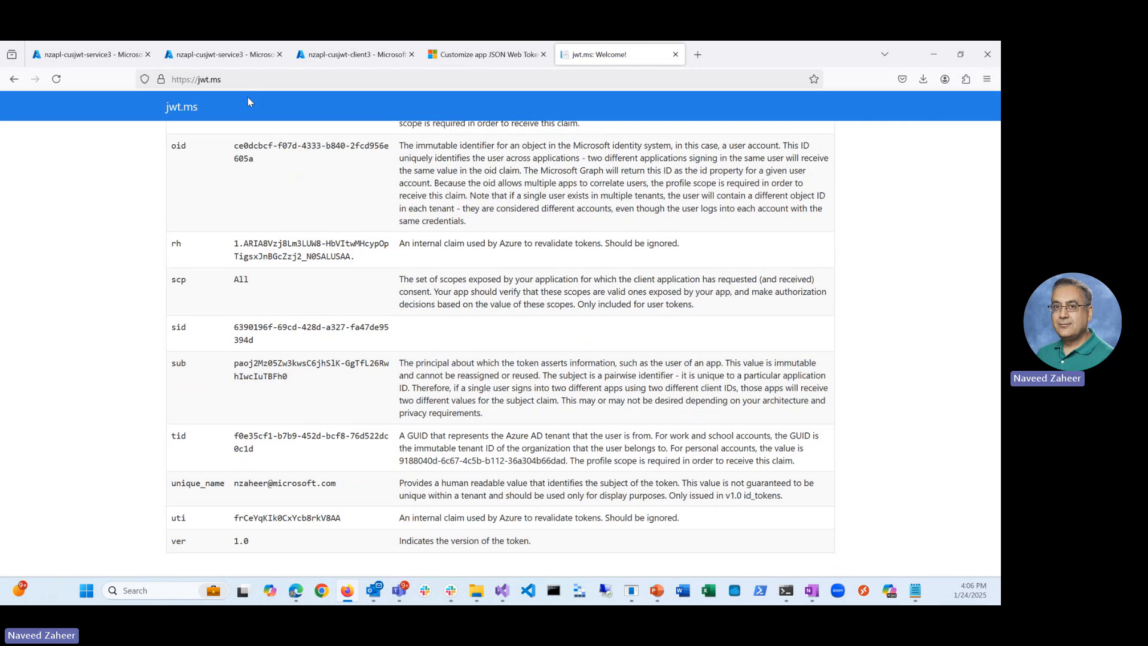
{"action": "mouse_move", "coordinate": [354, 55]}
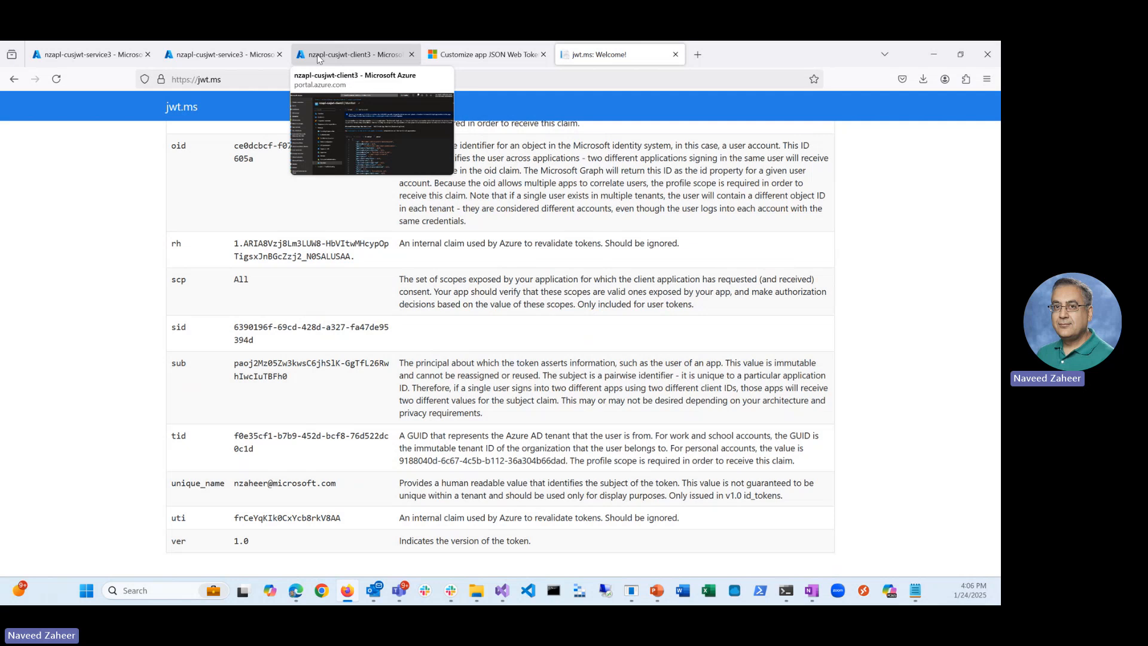
Review the client3 and service3 app registration overviews and the scopes service3 exposes
{"action": "left_click", "coordinate": [318, 58]}
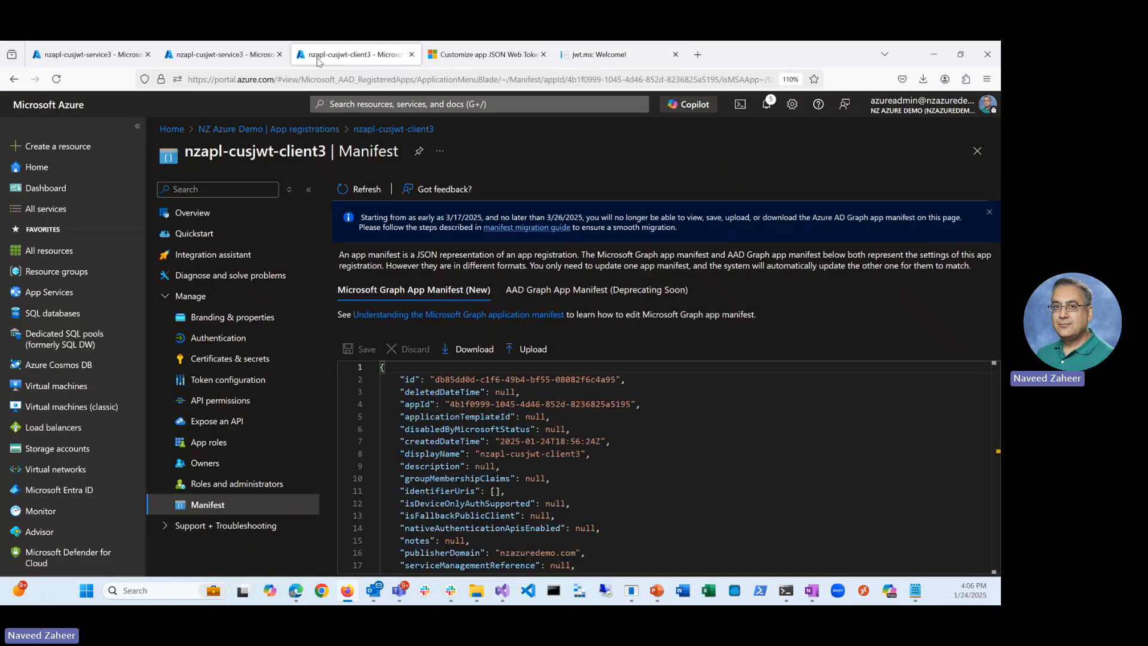
{"action": "left_click", "coordinate": [236, 215]}
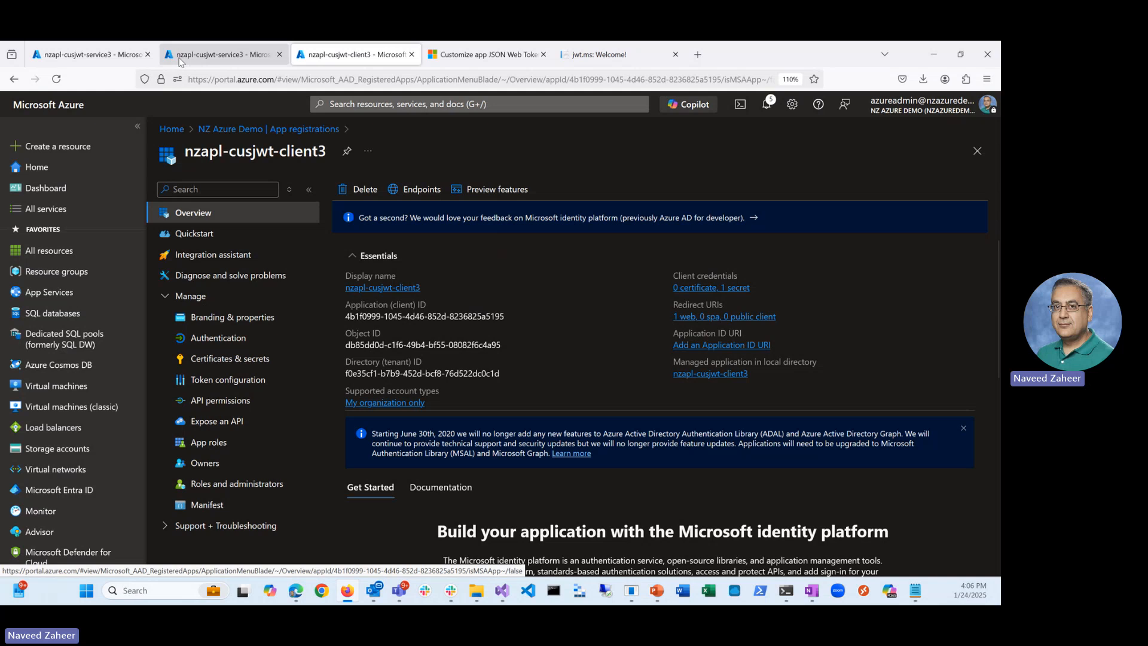
{"action": "left_click", "coordinate": [118, 60]}
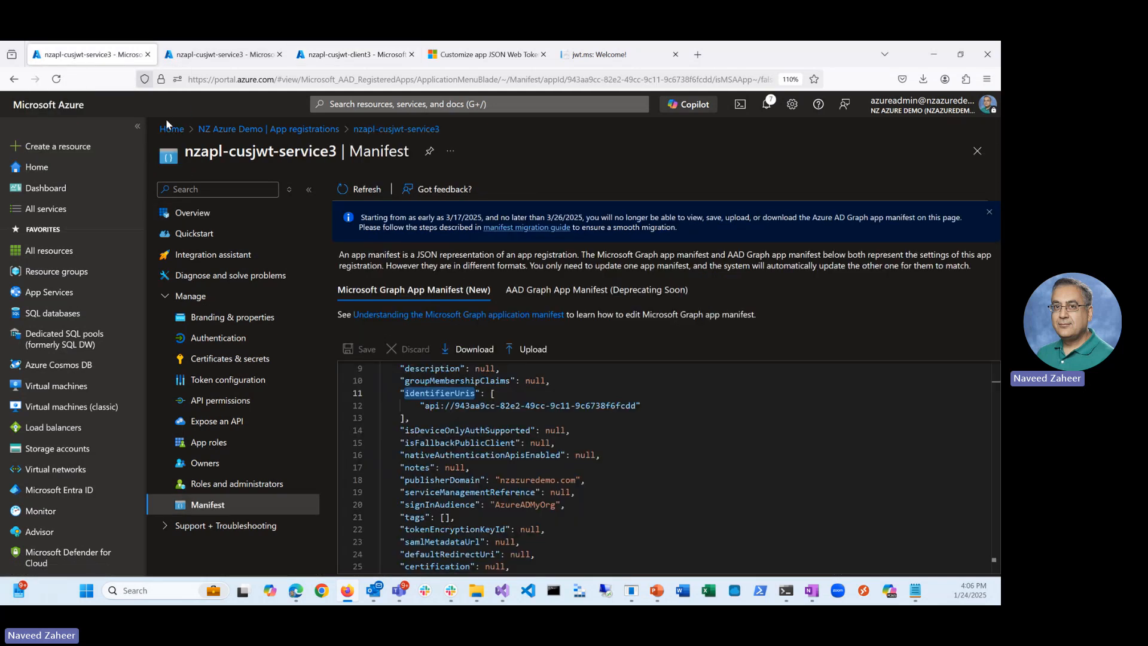
{"action": "left_click", "coordinate": [198, 216]}
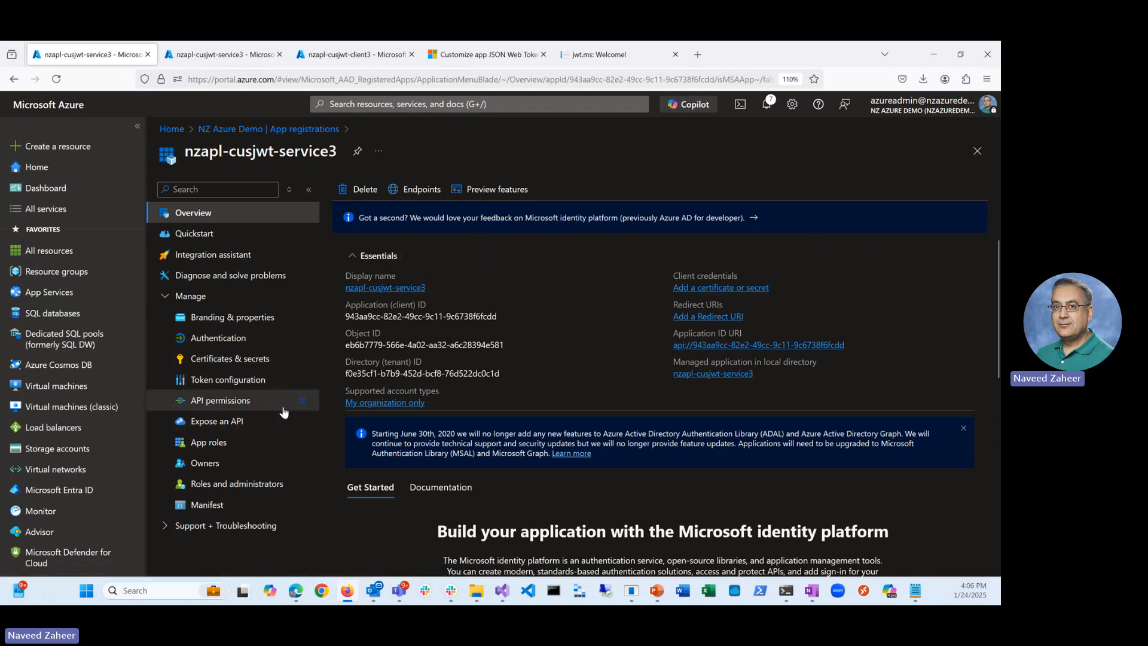
{"action": "left_click", "coordinate": [217, 421]}
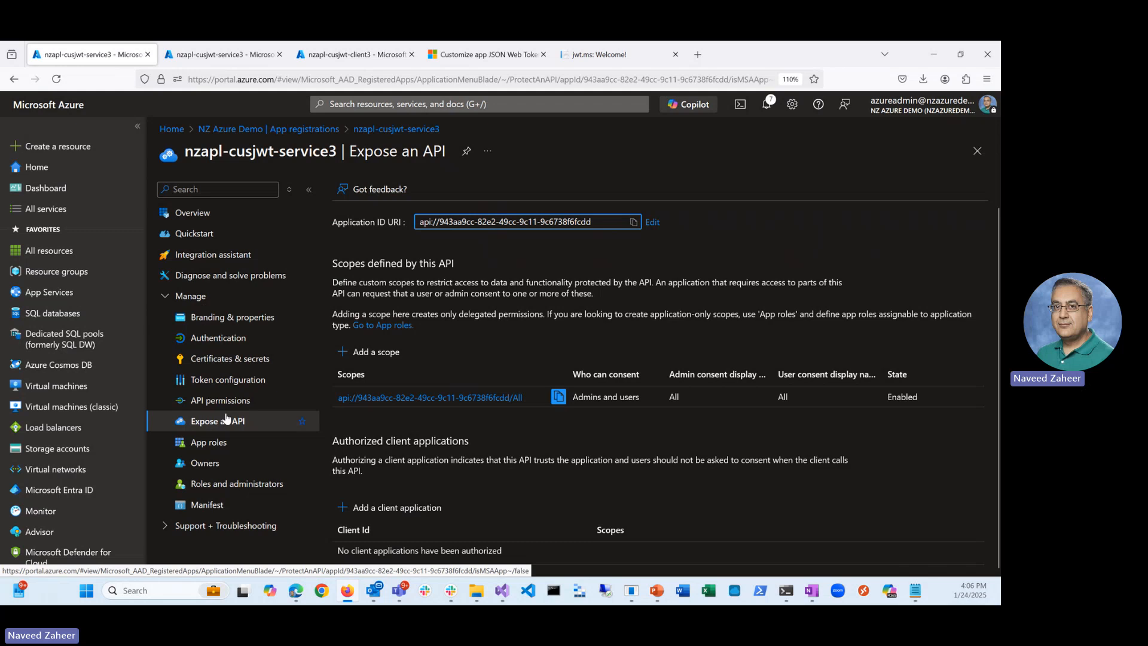
Check client3's granted API permissions, then return to the service3 enterprise application overview
{"action": "left_click", "coordinate": [234, 53]}
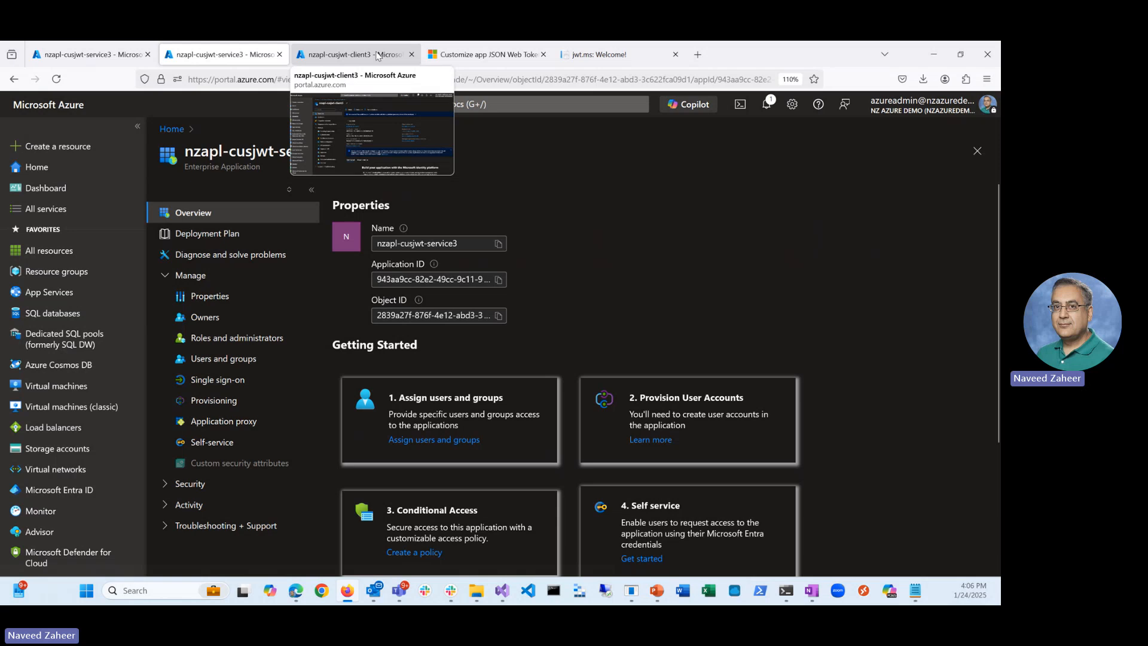
{"action": "left_click", "coordinate": [355, 54]}
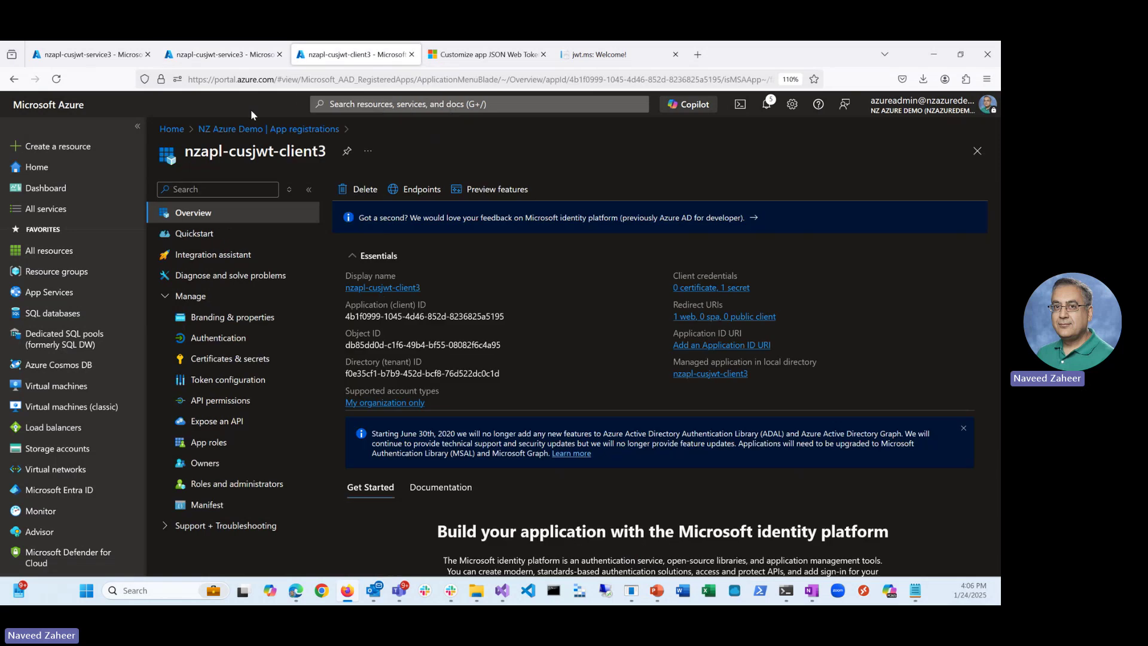
{"action": "left_click", "coordinate": [225, 401]}
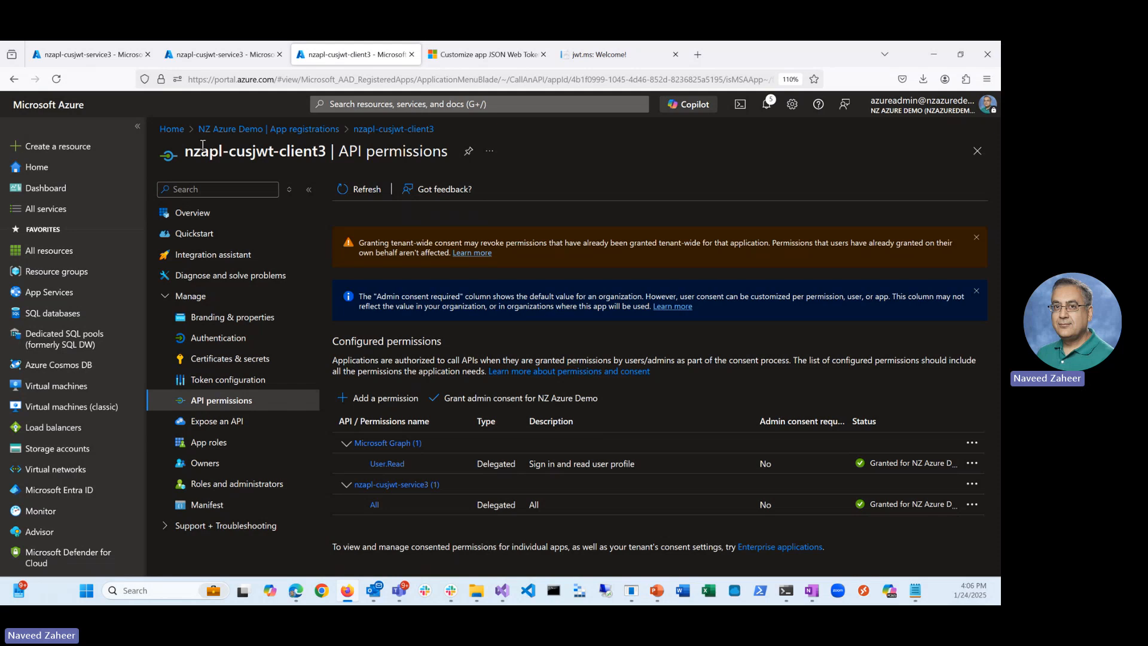
{"action": "left_click", "coordinate": [199, 56]}
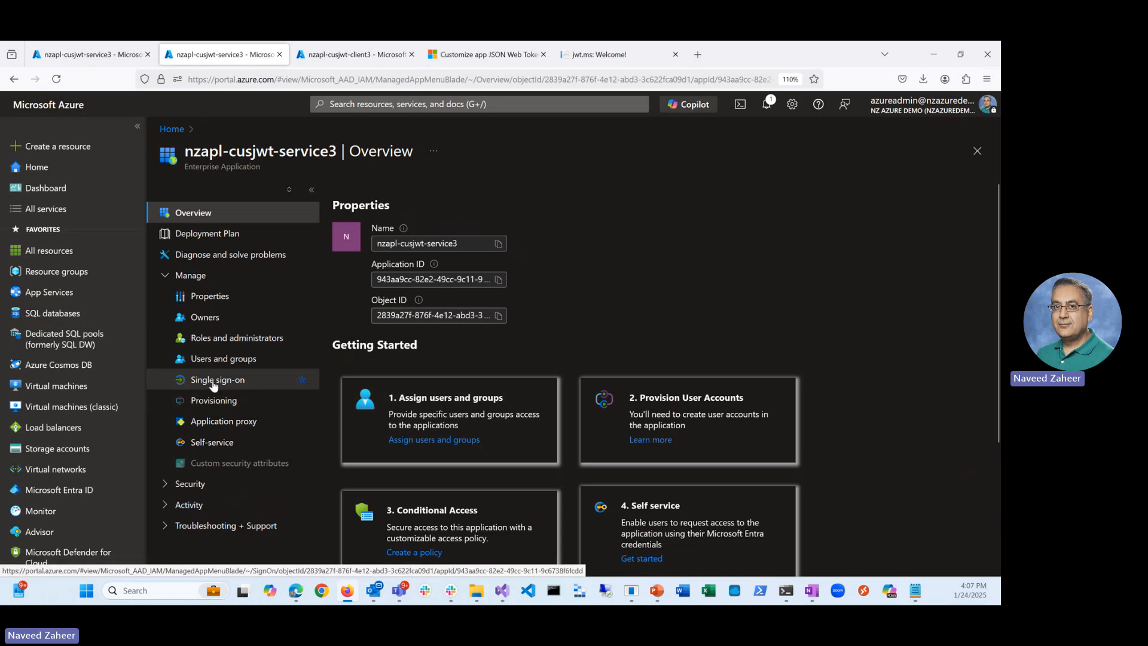
Open Single sign-on for the service3 enterprise app and edit its Attributes & Claims
{"action": "left_click", "coordinate": [214, 385]}
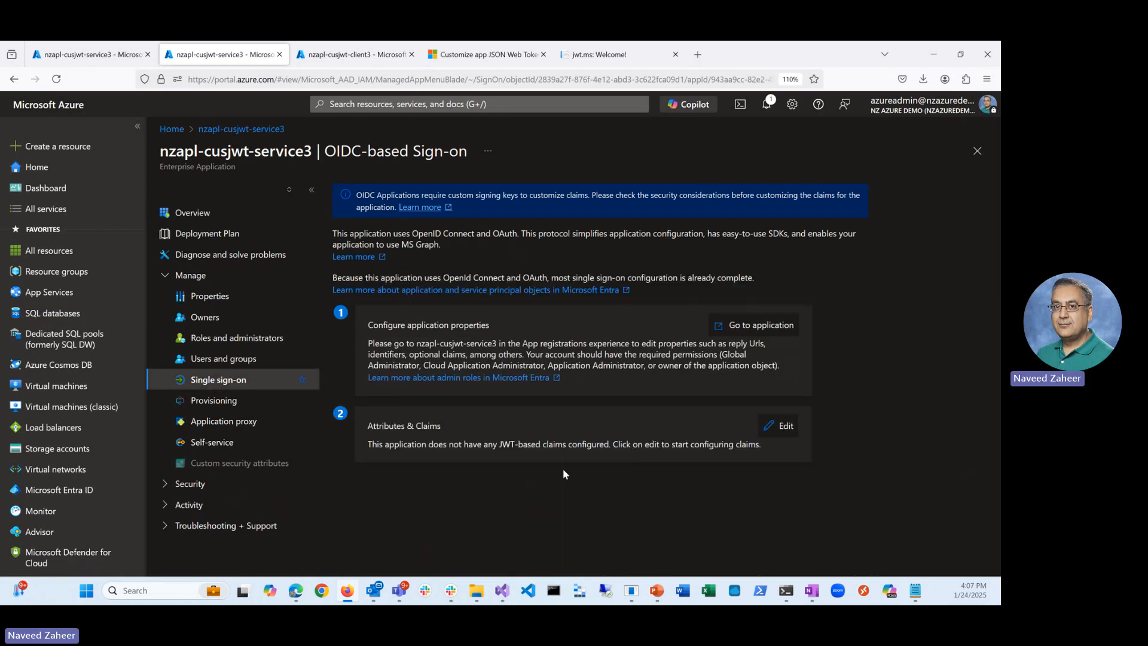
{"action": "left_click", "coordinate": [785, 427]}
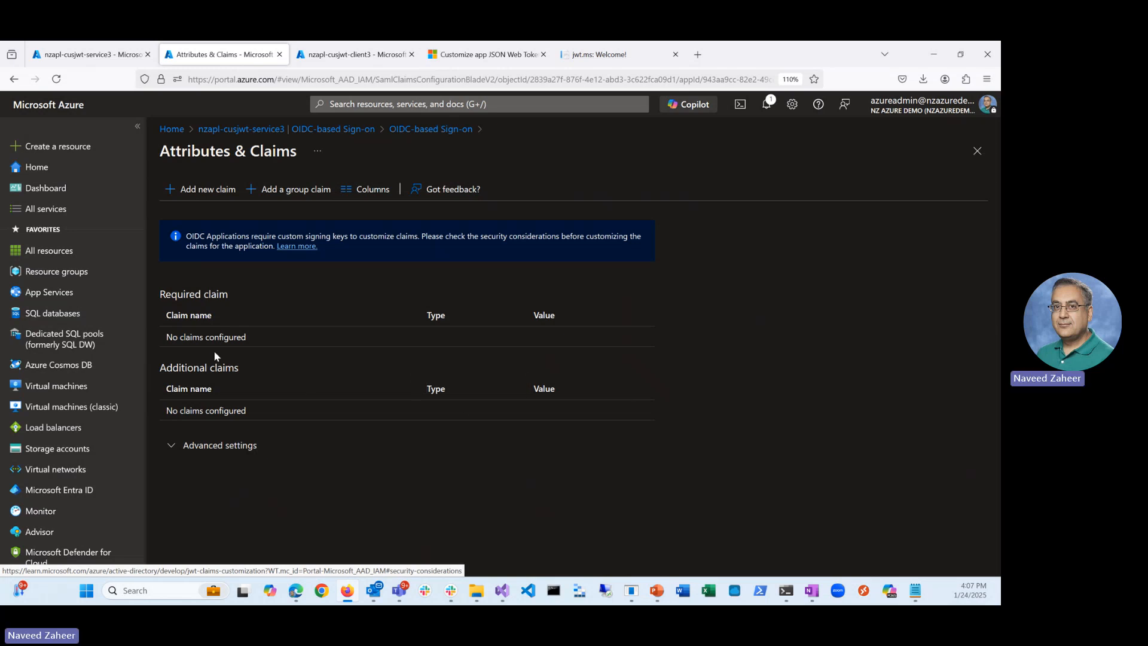
Add claim xclaim_test1 with constant value "test0001" and save it
{"action": "left_click", "coordinate": [188, 189]}
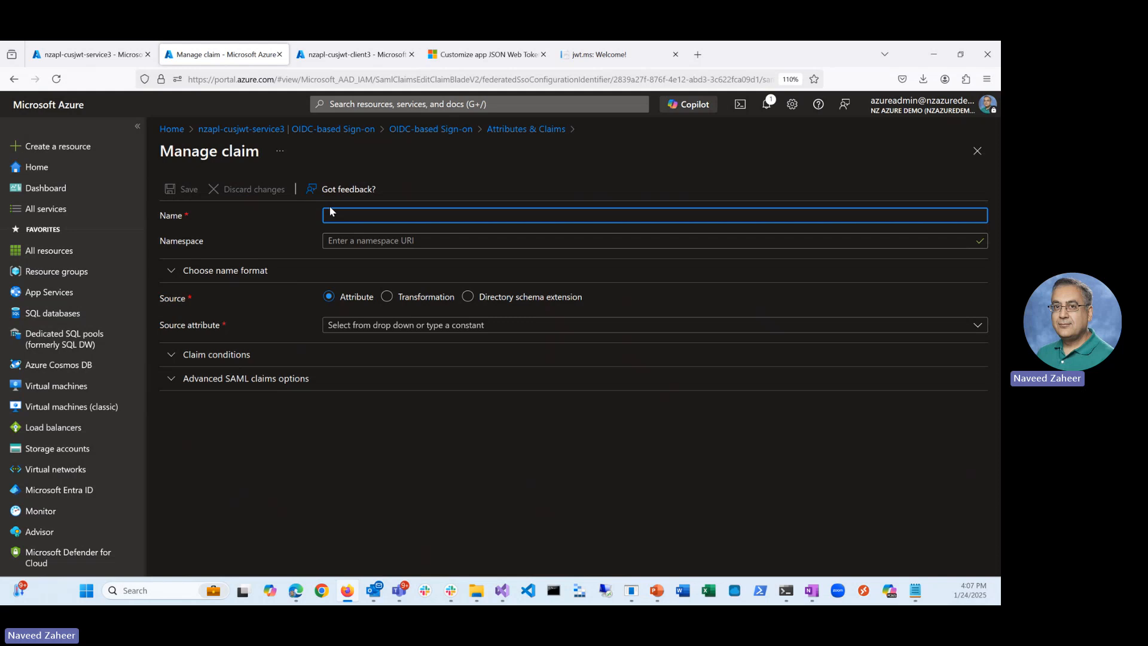
{"action": "type", "text": "xclaim"}
{"action": "type", "text": "_test1"}
{"action": "left_click", "coordinate": [380, 327]}
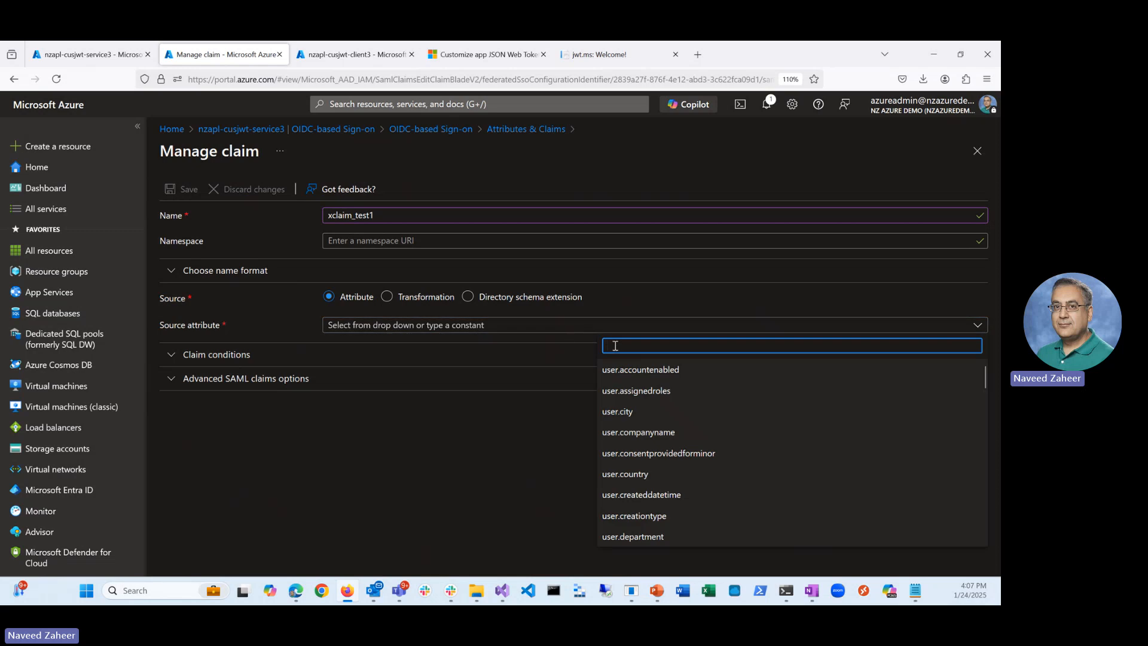
{"action": "type", "text": "test00"}
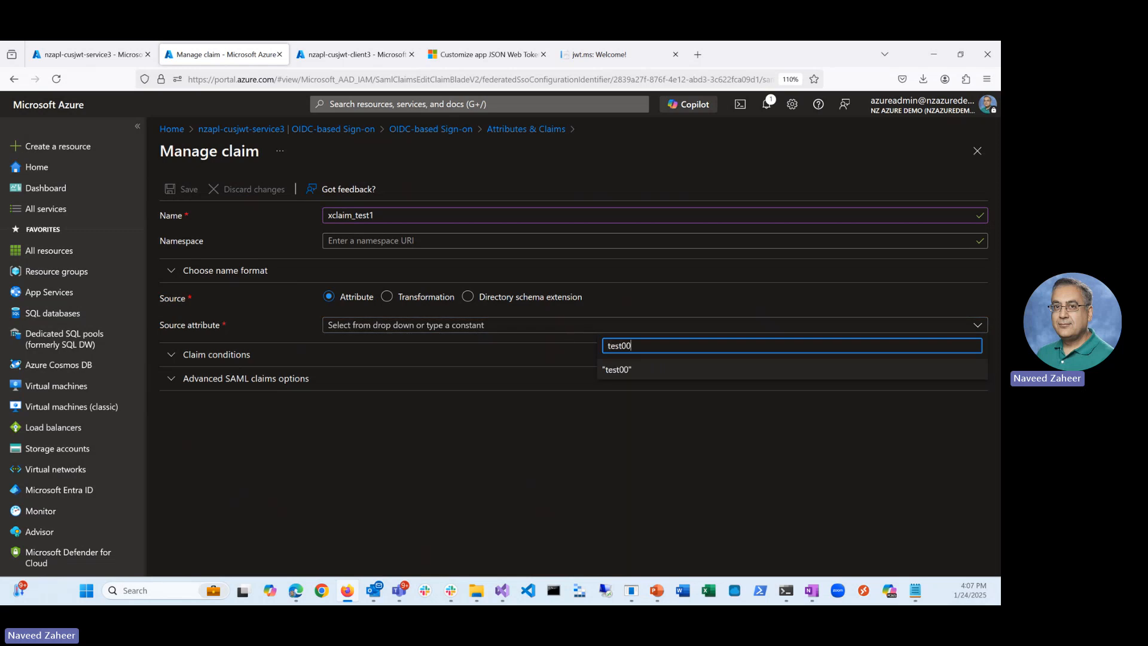
{"action": "type", "text": "01"}
{"action": "left_click", "coordinate": [621, 369]}
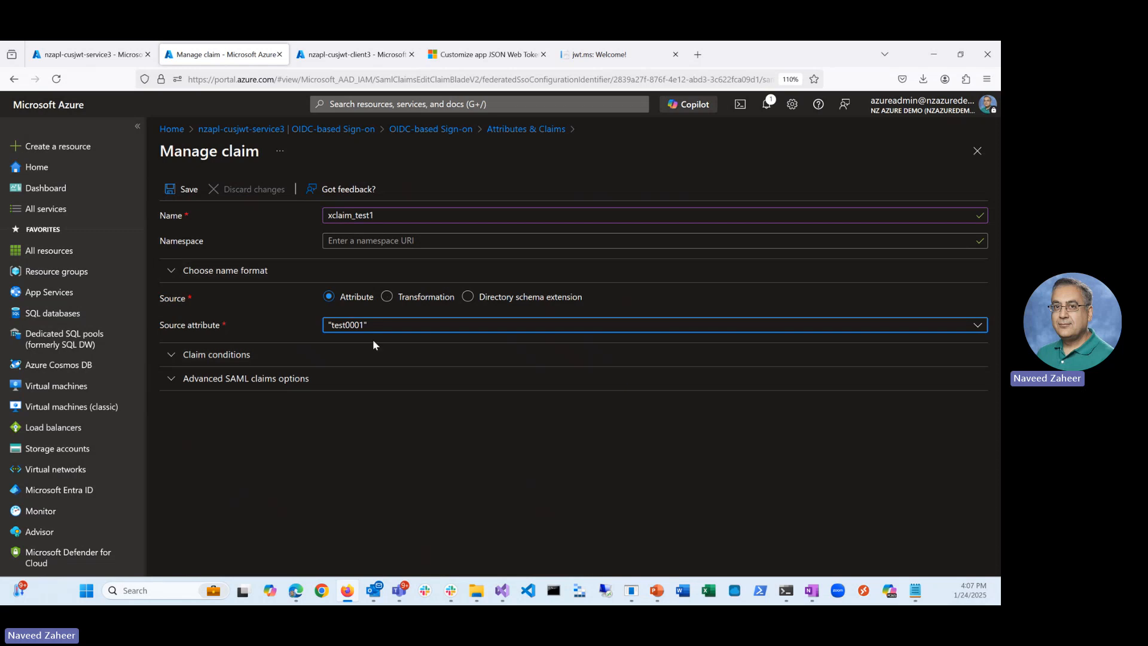
{"action": "left_click", "coordinate": [180, 193]}
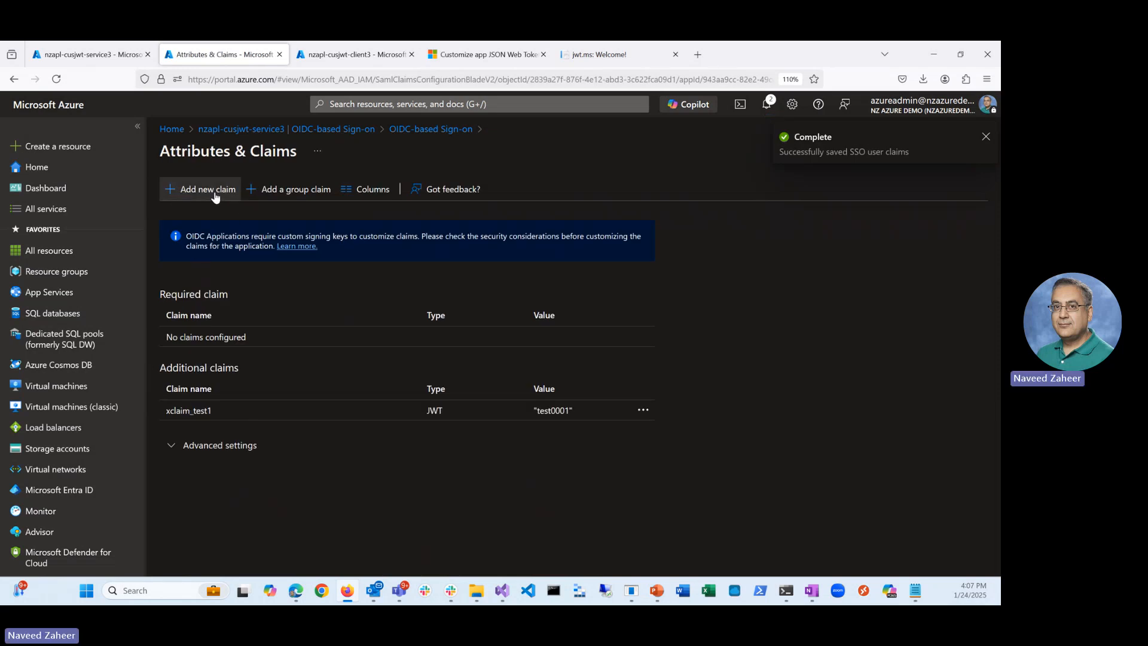
Add claim xclaim_test2 sourced from user.mail and save it
{"action": "left_click", "coordinate": [215, 193]}
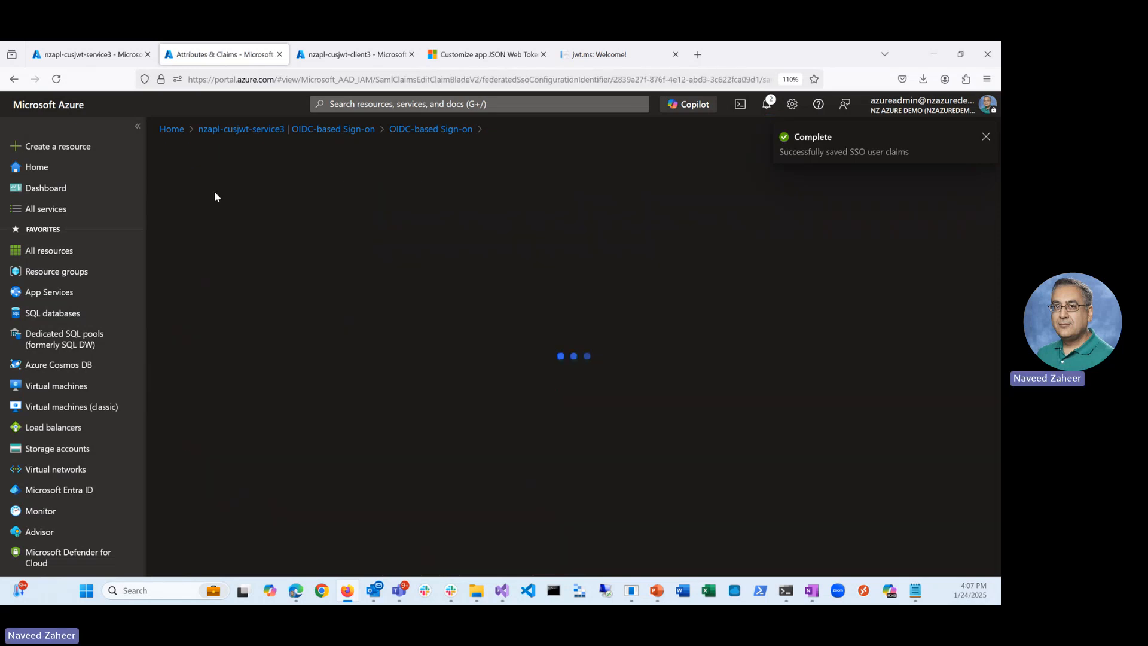
{"action": "type", "text": "xc"}
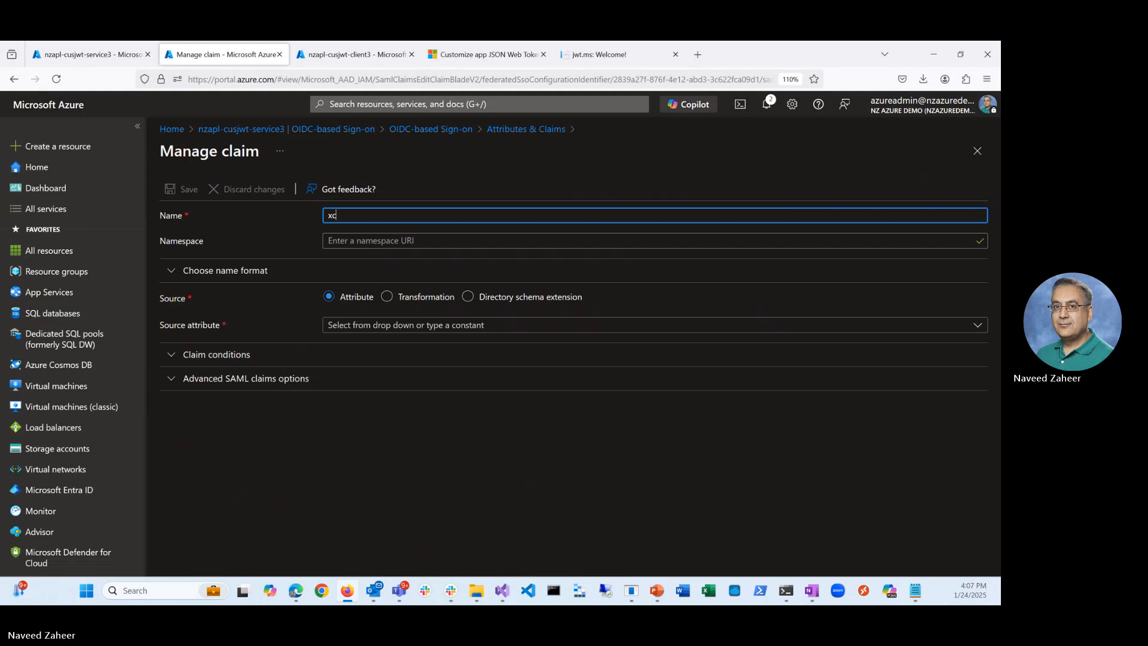
{"action": "type", "text": "laim"}
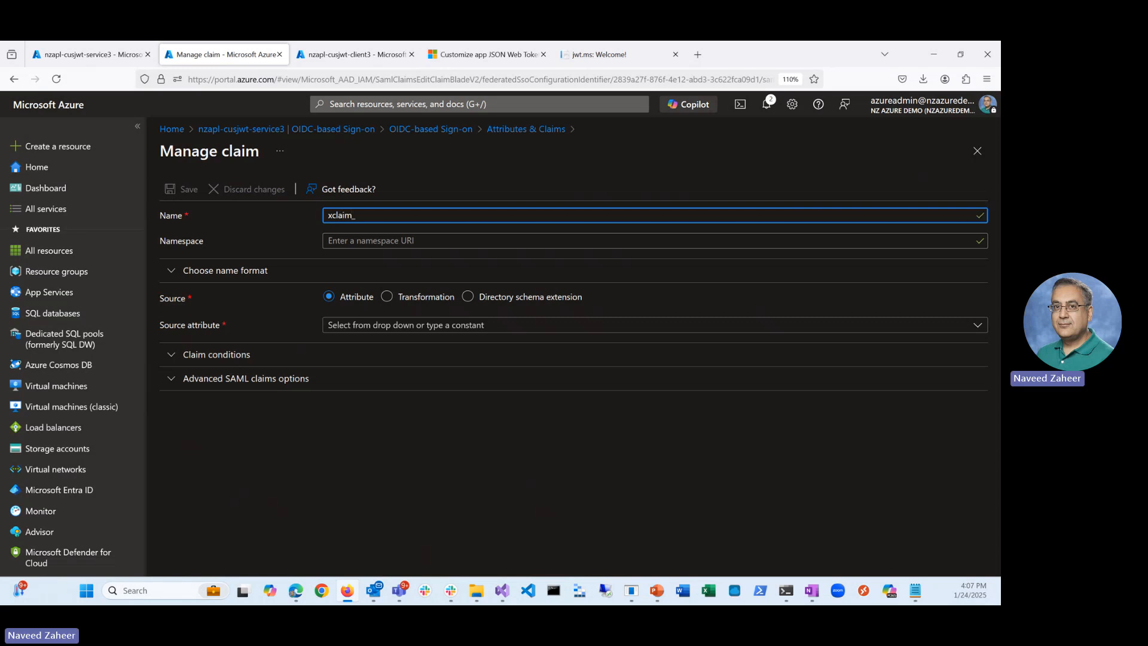
{"action": "type", "text": "_"}
{"action": "type", "text": "test2"}
{"action": "left_click", "coordinate": [510, 325]}
{"action": "scroll", "coordinate": [654, 429], "scroll_direction": "down", "scroll_amount": 2}
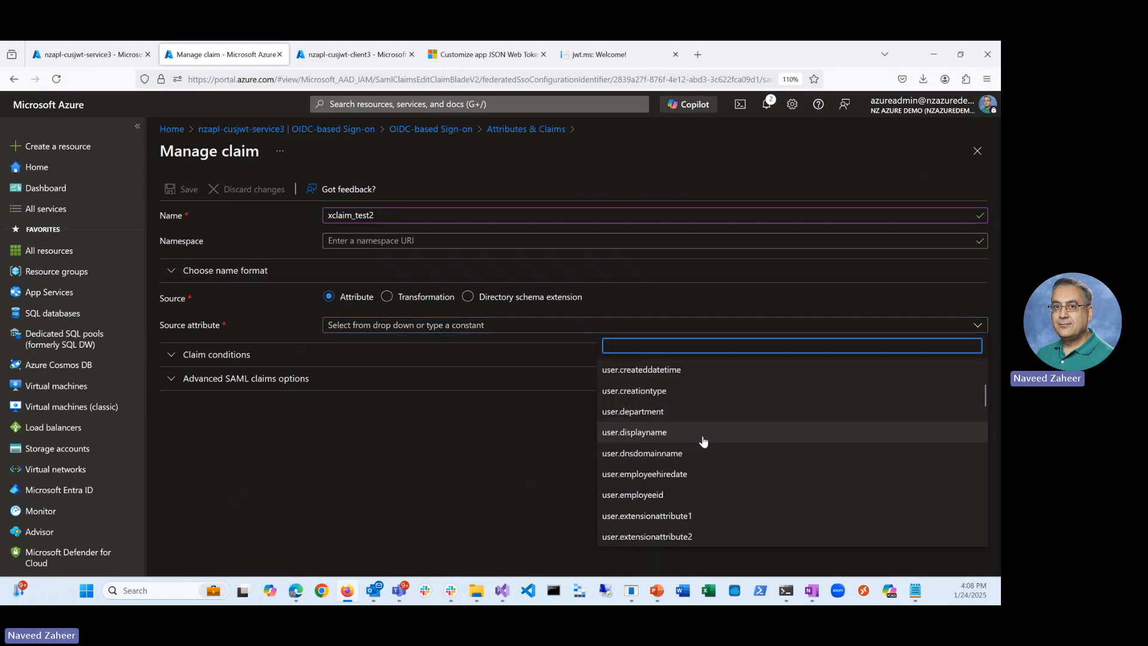
{"action": "scroll", "coordinate": [697, 443], "scroll_direction": "down", "scroll_amount": 3}
{"action": "scroll", "coordinate": [702, 451], "scroll_direction": "down", "scroll_amount": 2}
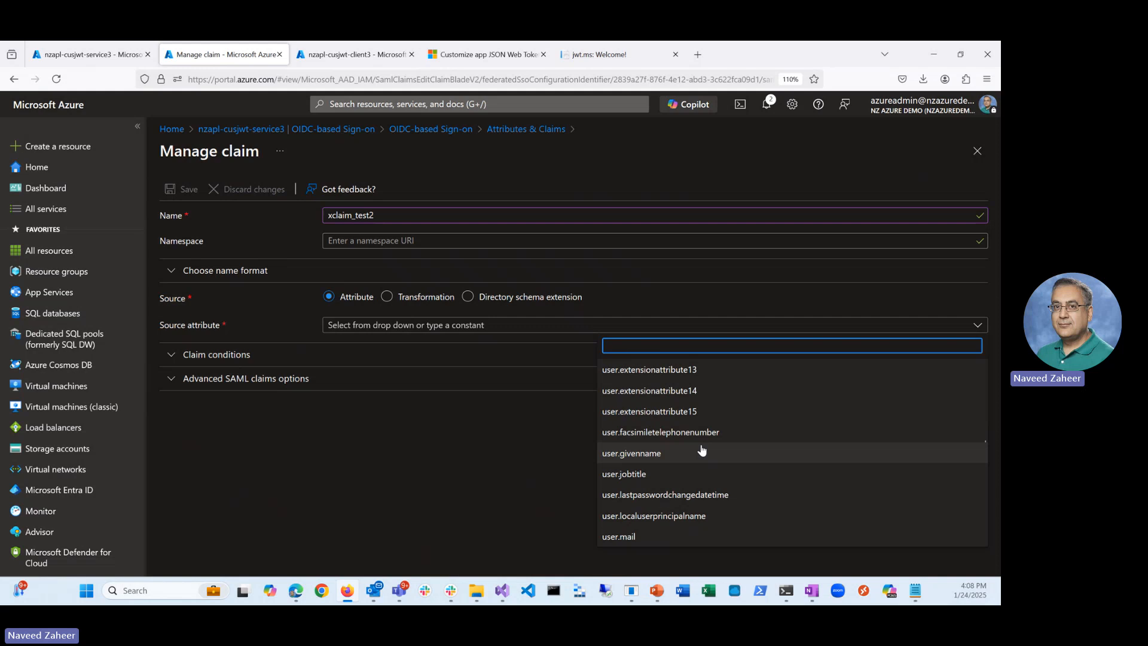
{"action": "left_click", "coordinate": [638, 538]}
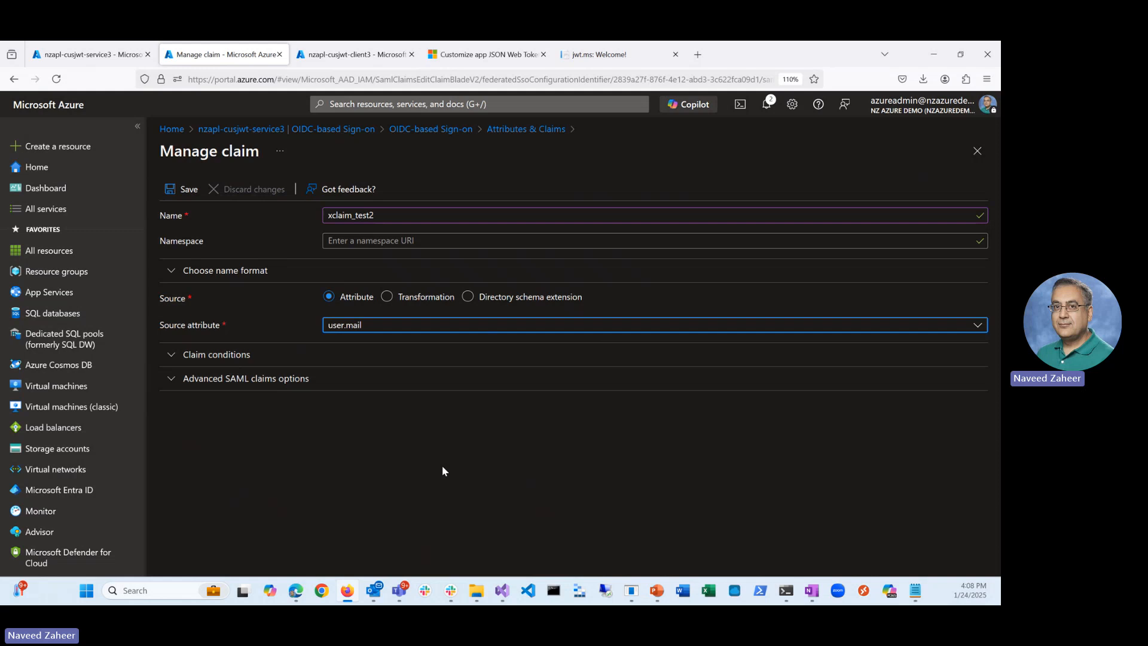
{"action": "left_click", "coordinate": [181, 190]}
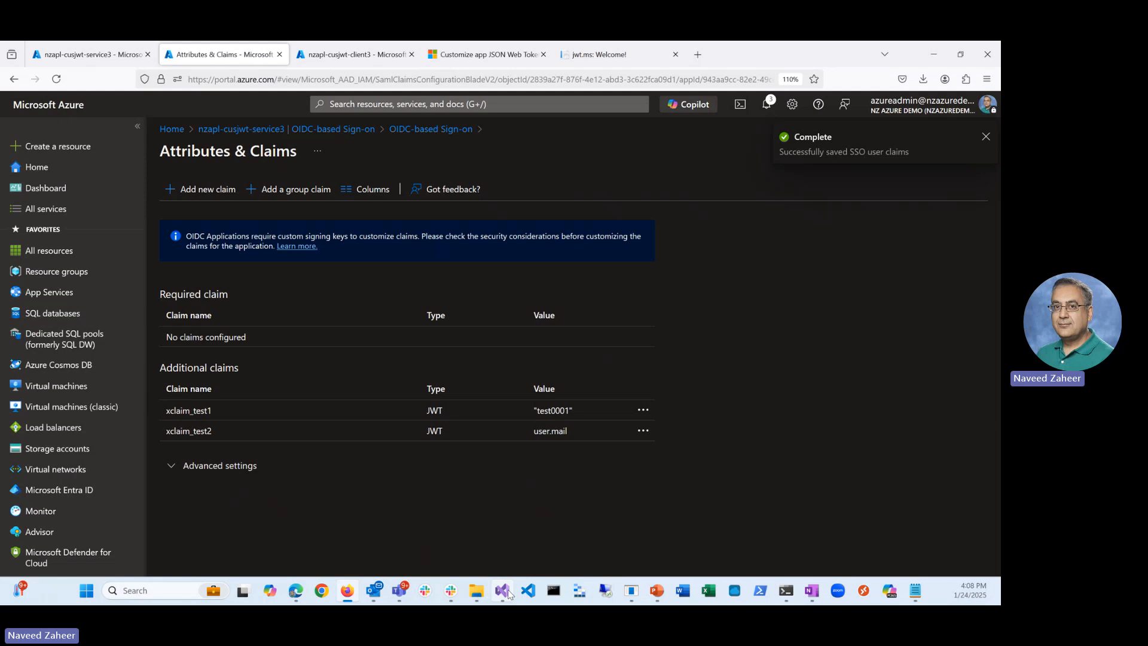
{"action": "mouse_move", "coordinate": [501, 590]}
{"action": "mouse_move", "coordinate": [501, 504]}
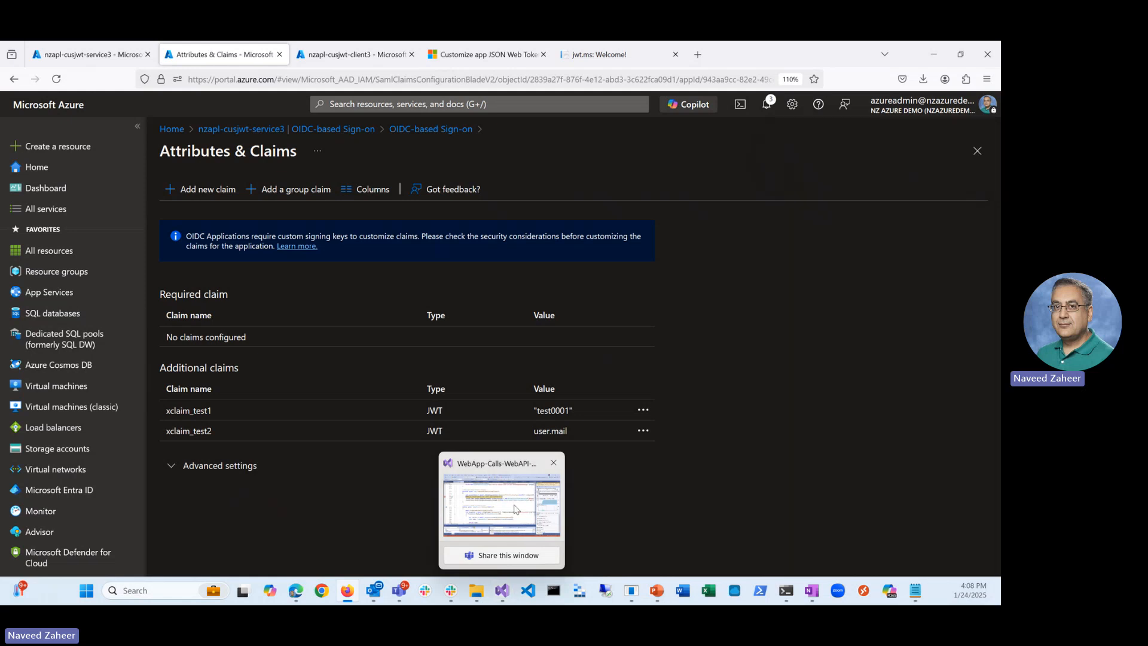
Debug the web app again and open TodoList, landing on the AADSTS50146 signing key error
{"action": "left_click", "coordinate": [513, 508]}
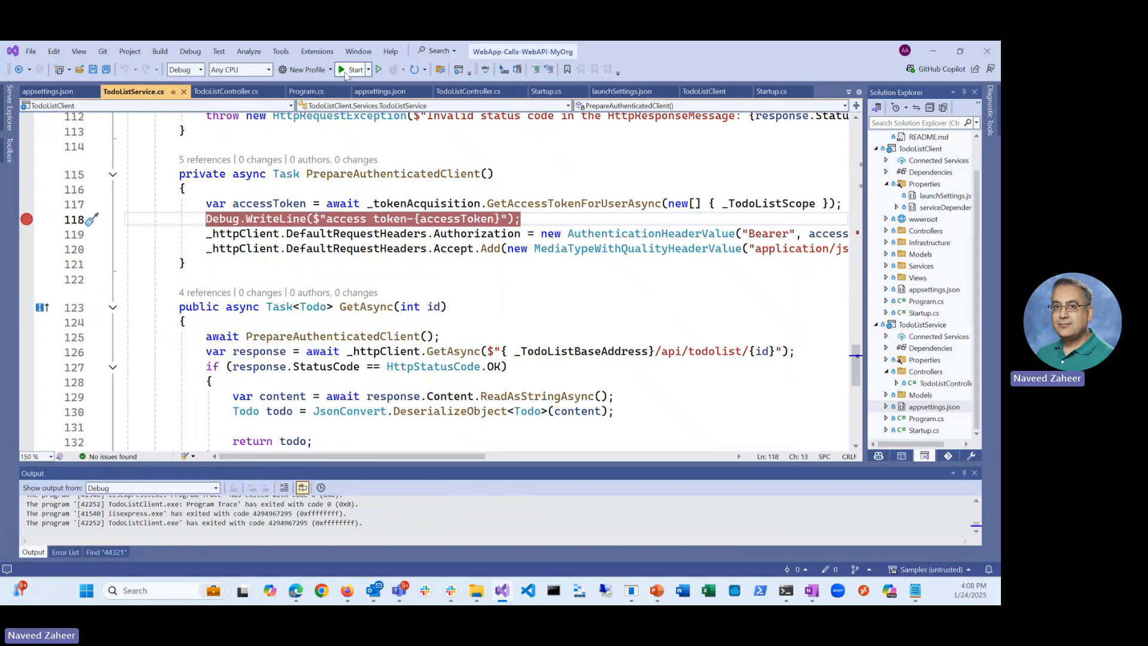
{"action": "left_click", "coordinate": [346, 72]}
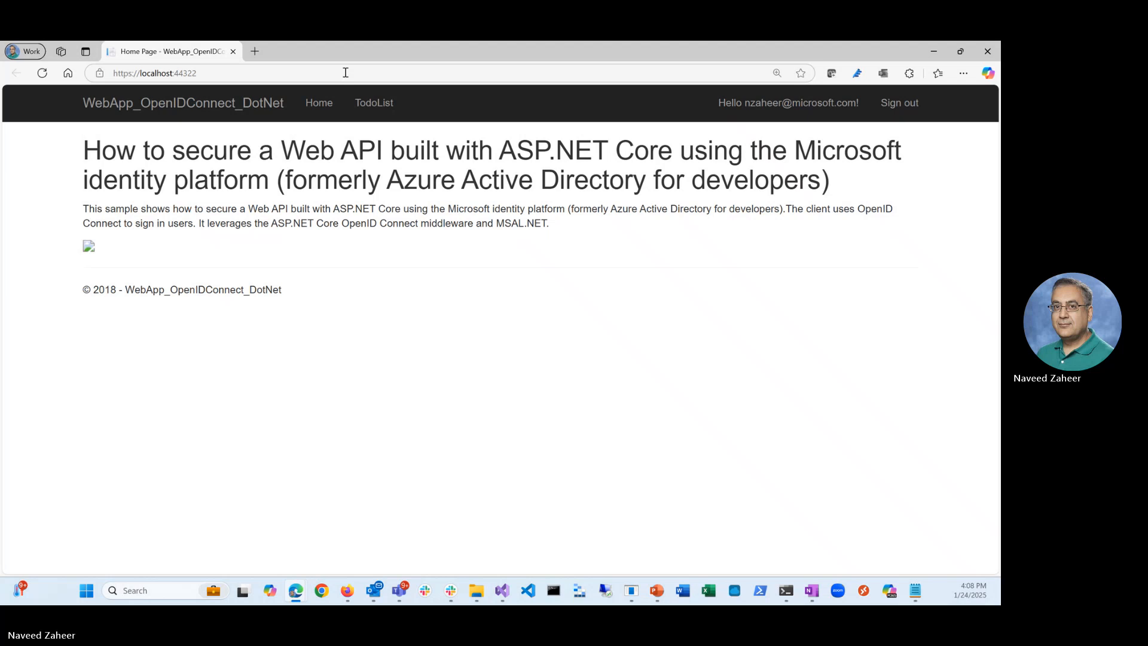
{"action": "left_click", "coordinate": [375, 105]}
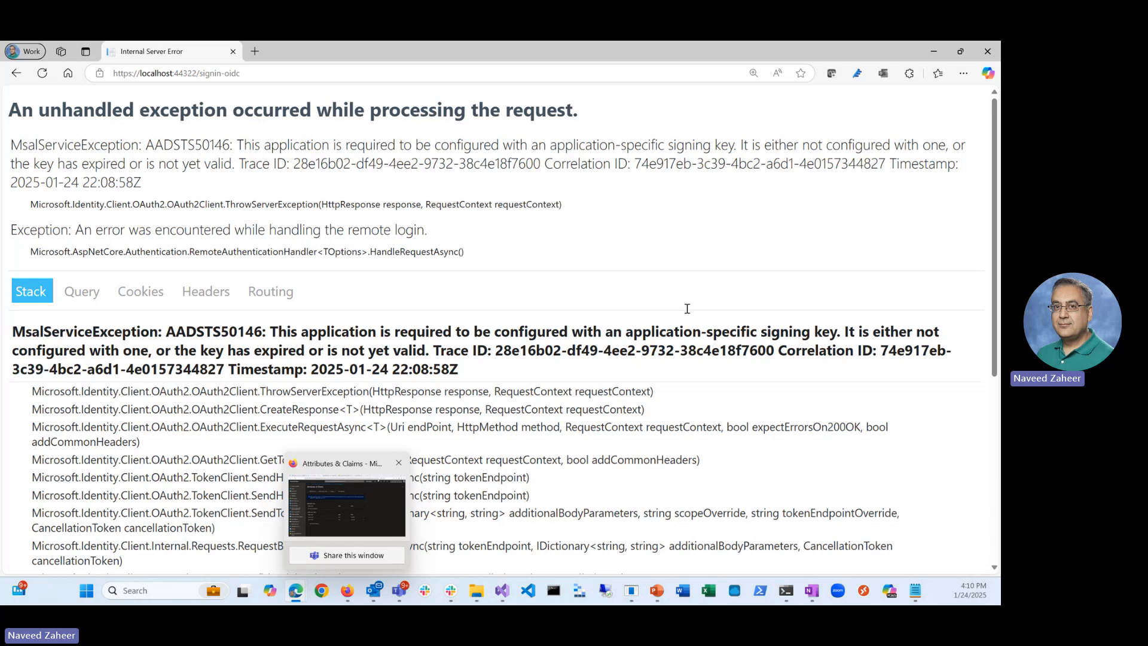
Stop debugging and open the service3 app registration's manifest in the Azure portal
{"action": "left_click", "coordinate": [503, 590]}
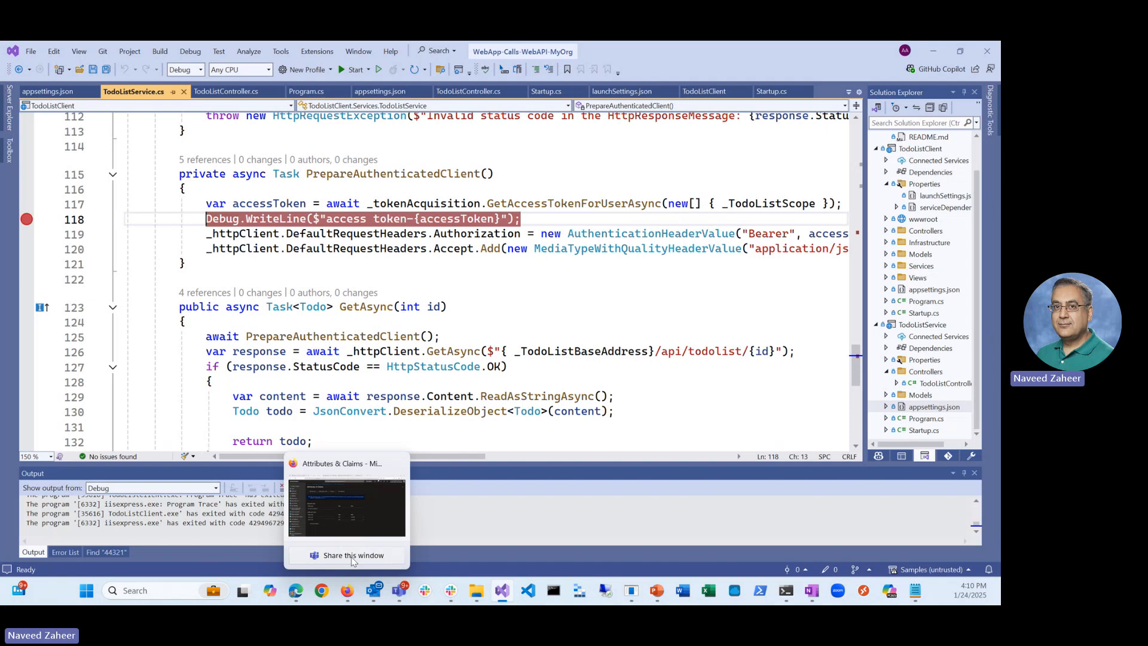
{"action": "key", "text": "shift+F5"}
{"action": "left_click", "coordinate": [366, 534]}
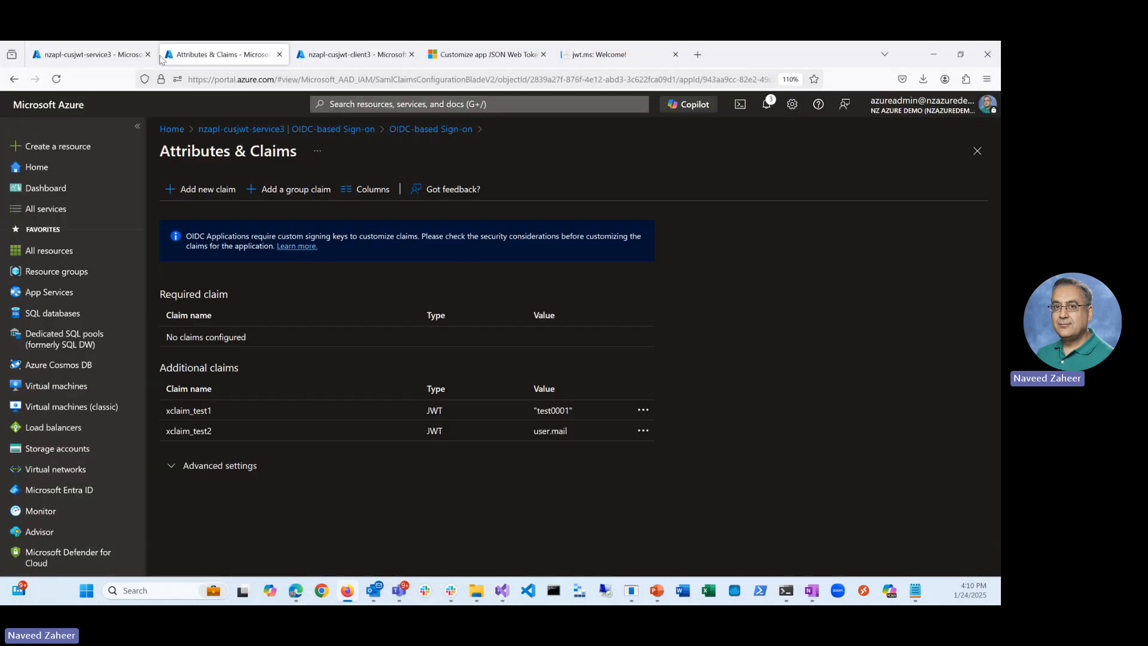
{"action": "left_click", "coordinate": [90, 54]}
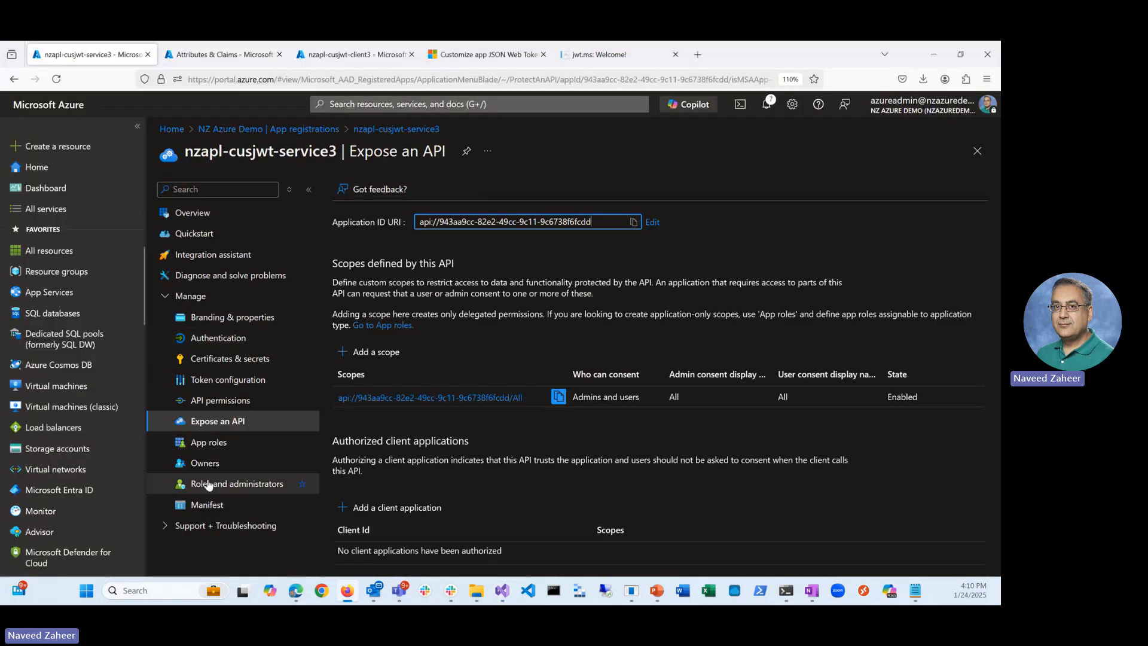
{"action": "left_click", "coordinate": [220, 508]}
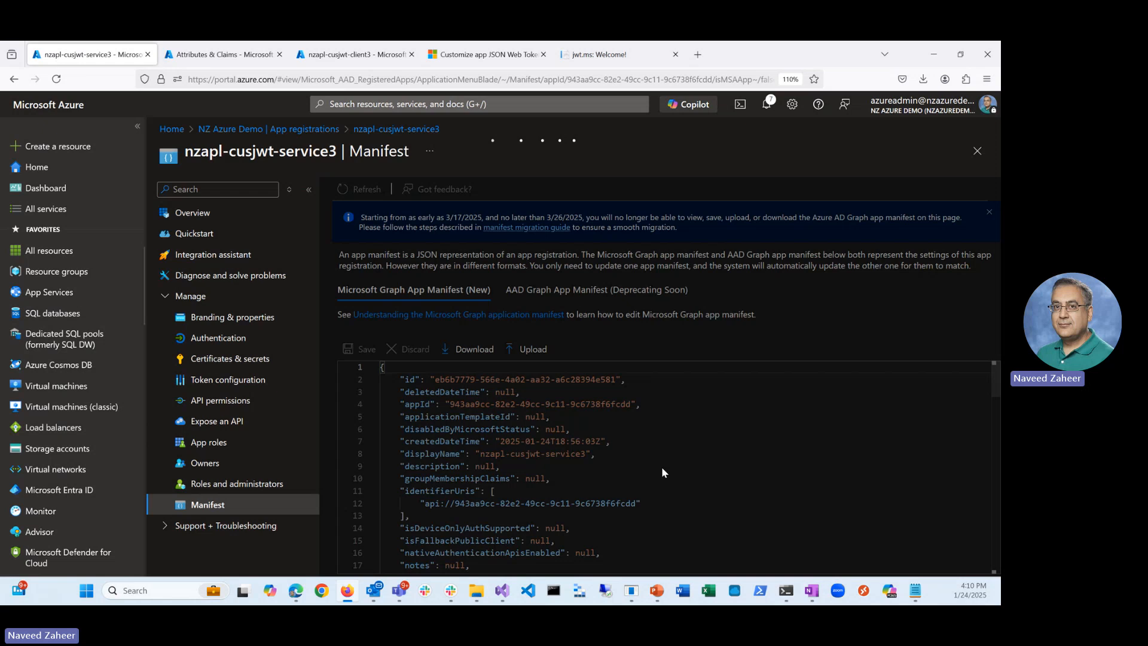
{"action": "scroll", "coordinate": [690, 473], "scroll_direction": "down", "scroll_amount": 1}
{"action": "scroll", "coordinate": [691, 472], "scroll_direction": "down", "scroll_amount": 2}
{"action": "scroll", "coordinate": [691, 473], "scroll_direction": "down", "scroll_amount": 3}
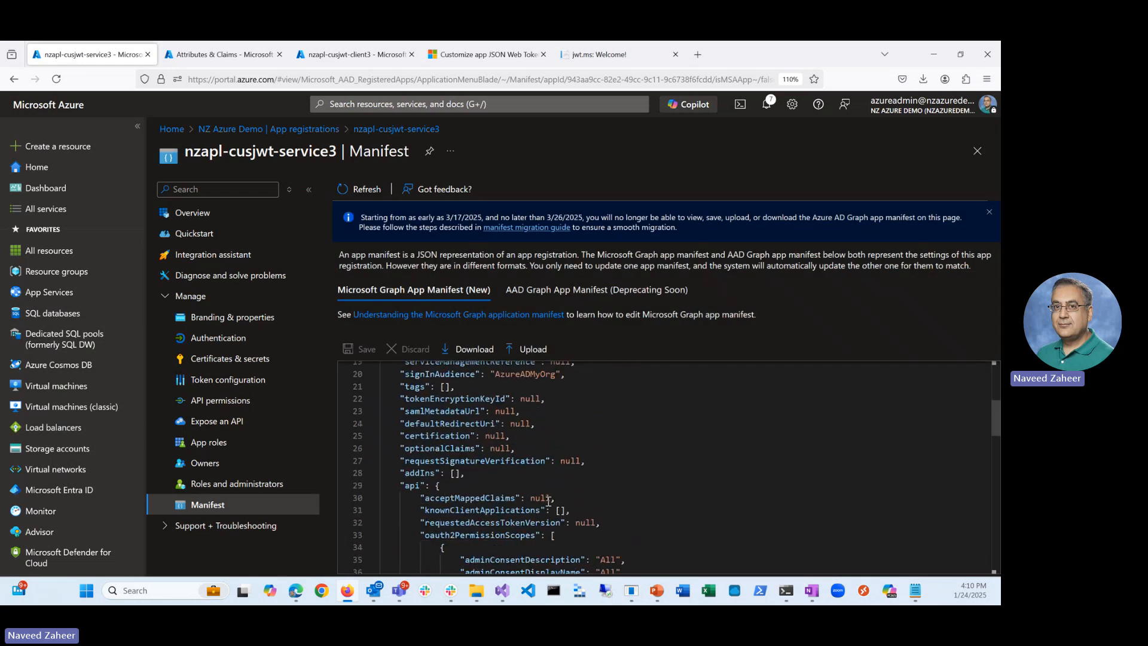
Set acceptMappedClaims to true in the manifest, then switch to the custom-claims slide
{"action": "left_click", "coordinate": [541, 495]}
{"action": "double_click", "coordinate": [542, 495]}
{"action": "type", "text": "tr"}
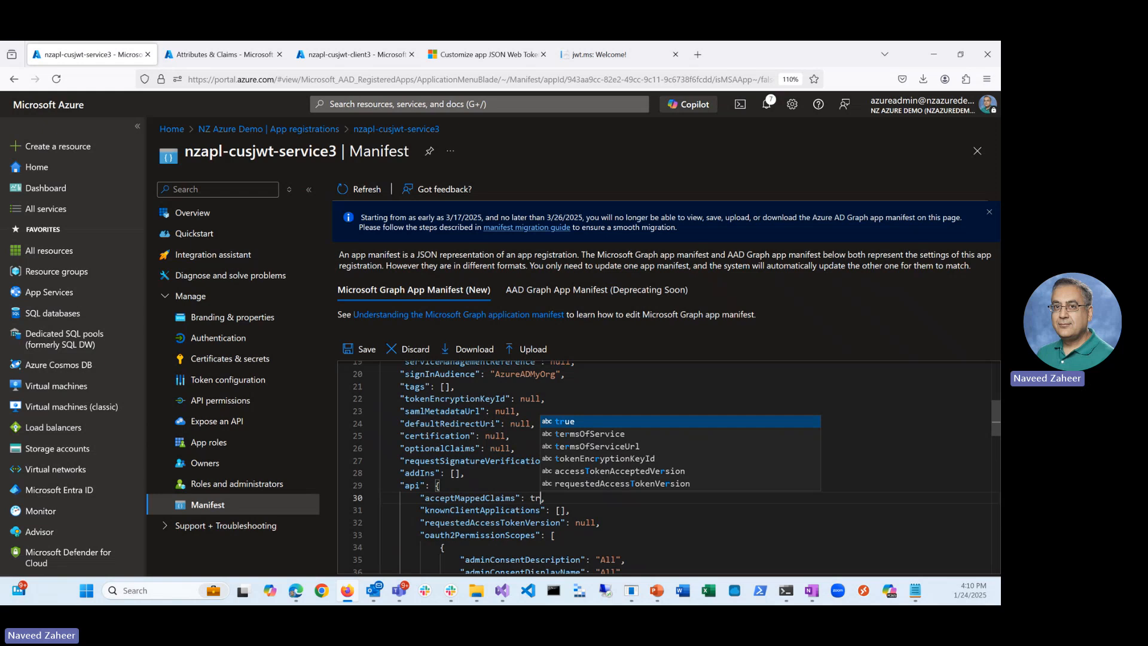
{"action": "type", "text": "ue"}
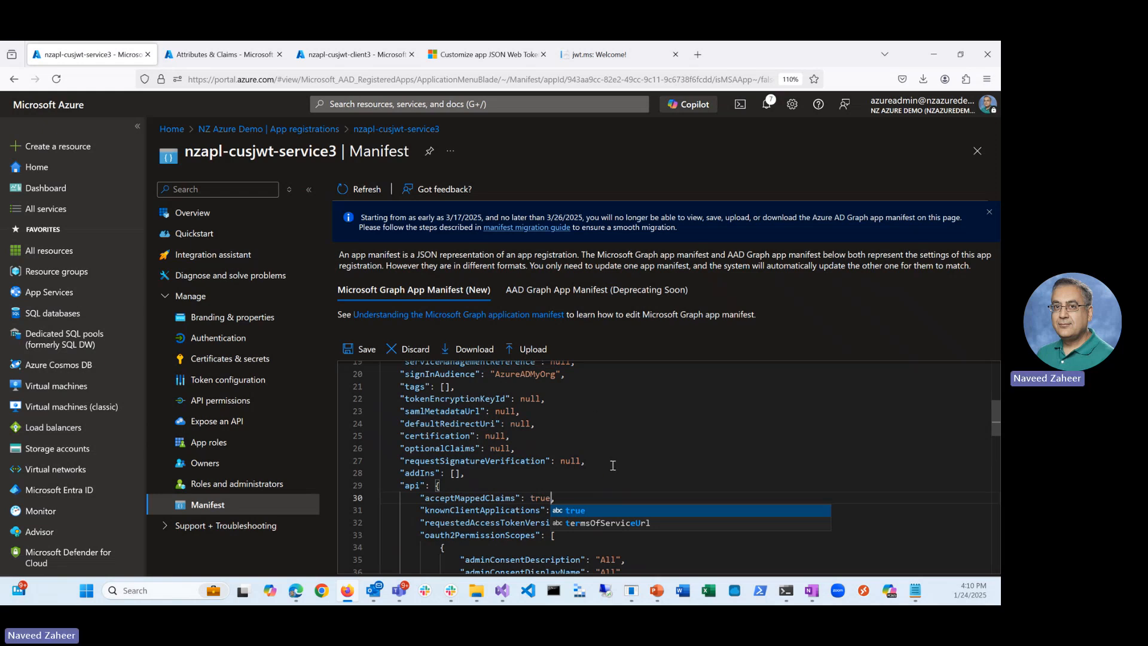
{"action": "scroll", "coordinate": [612, 465], "scroll_direction": "up", "scroll_amount": 3}
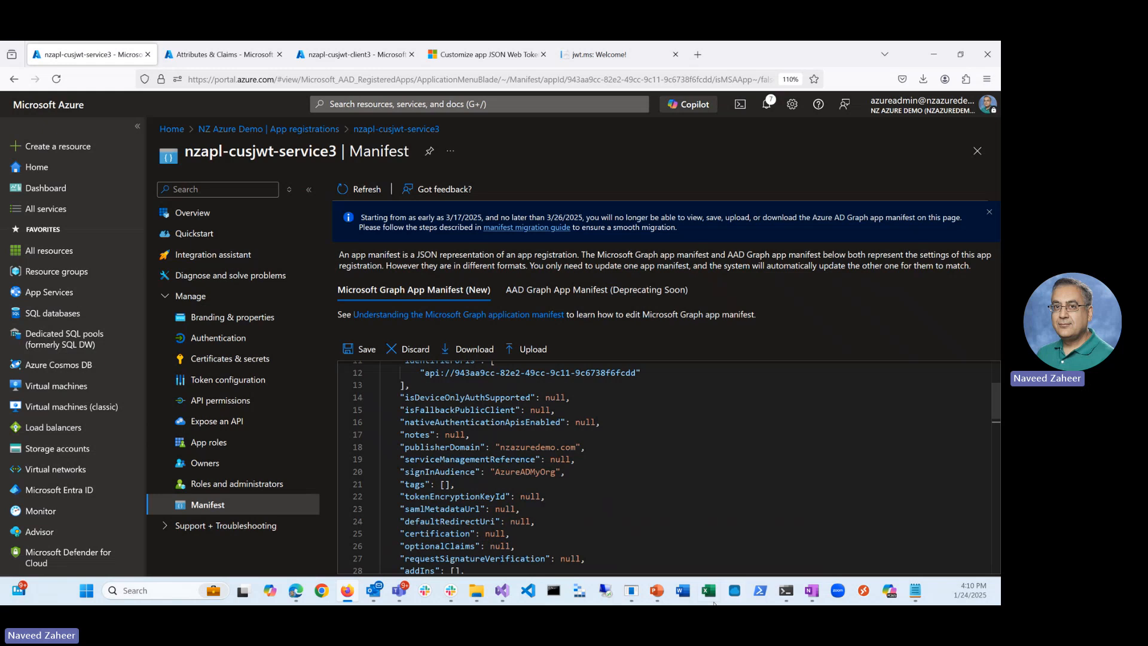
{"action": "left_click", "coordinate": [658, 592]}
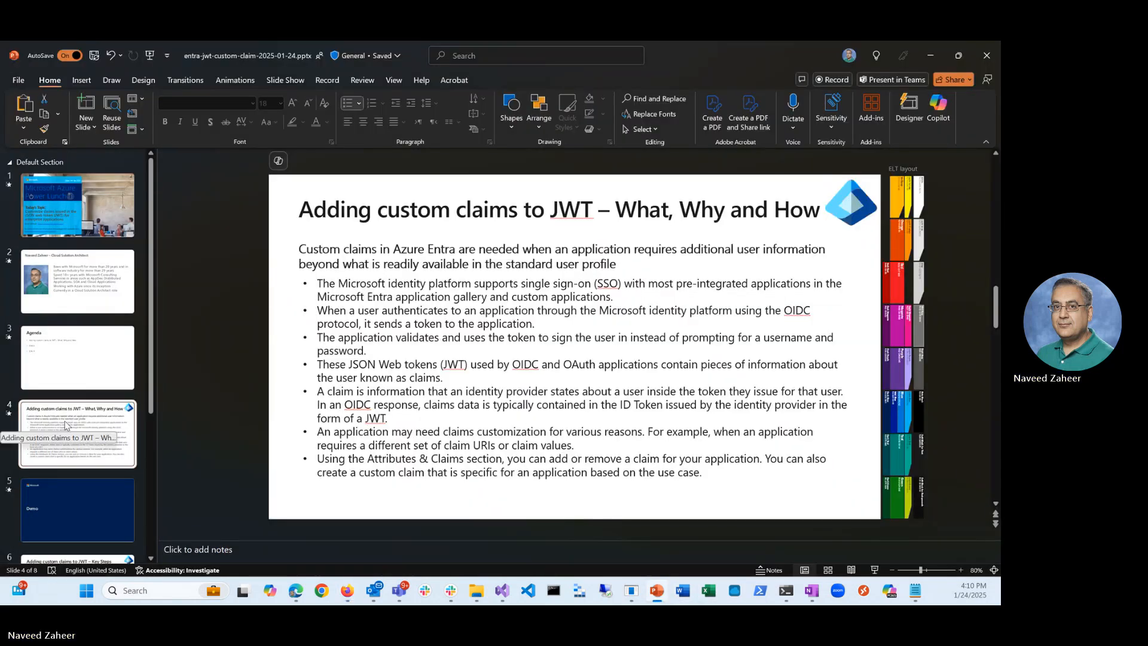
{"action": "scroll", "coordinate": [70, 431], "scroll_direction": "down", "scroll_amount": 2}
Show the Key Steps slide, then bring the service3 manifest back to the front
{"action": "left_click", "coordinate": [73, 440]}
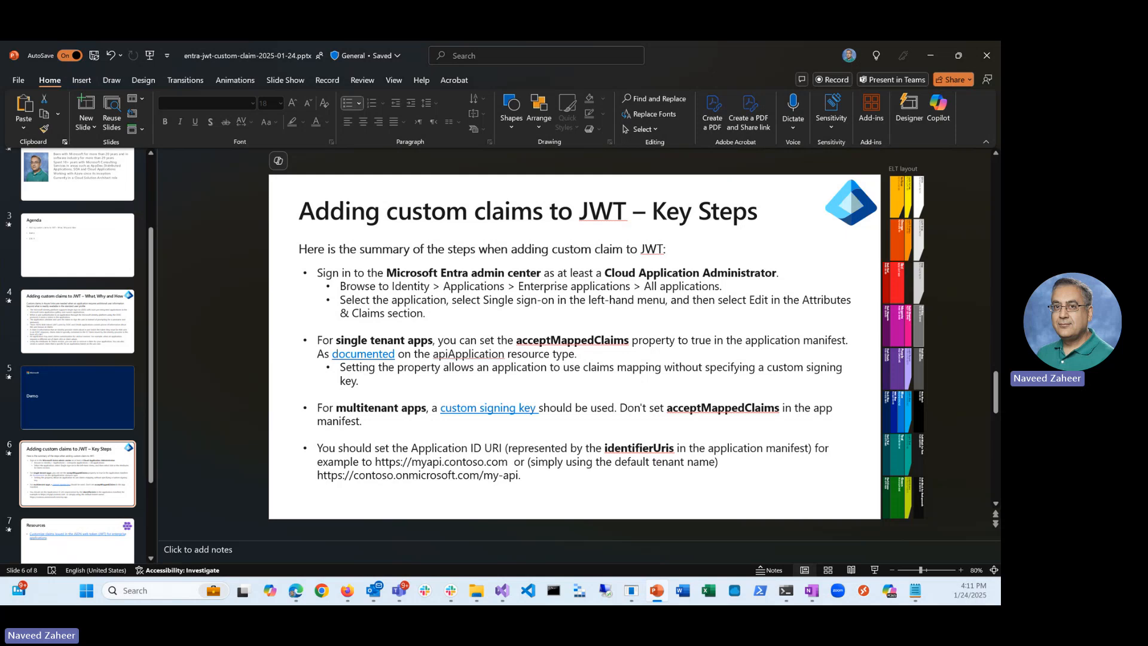
{"action": "left_click", "coordinate": [919, 594]}
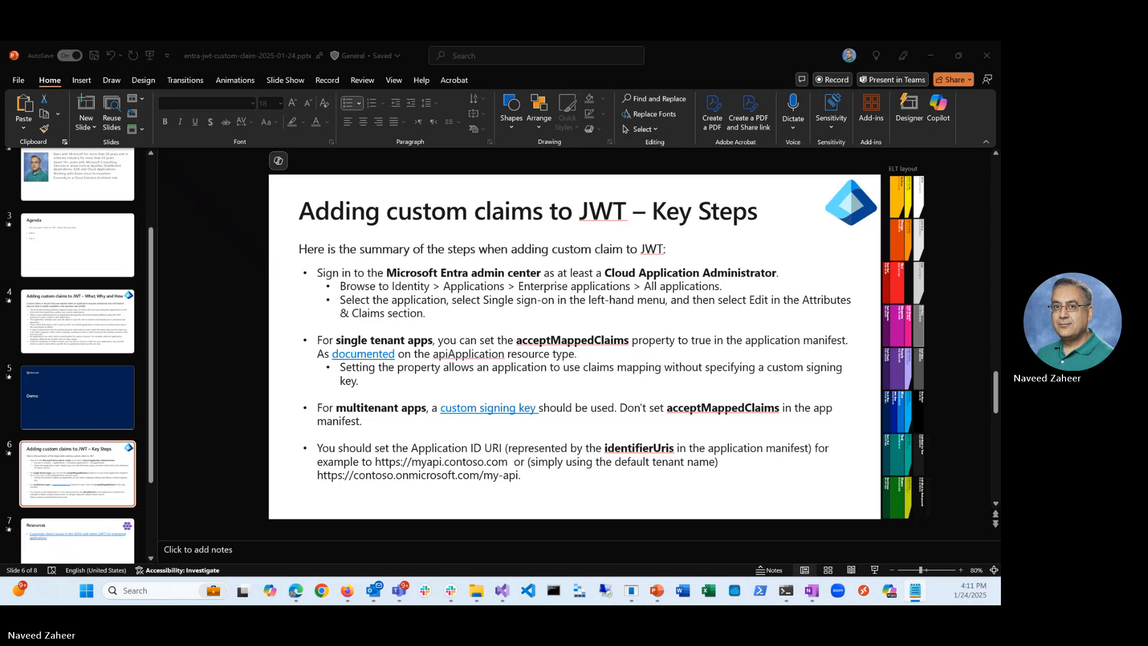
{"action": "left_click", "coordinate": [346, 594]}
{"action": "scroll", "coordinate": [605, 464], "scroll_direction": "up", "scroll_amount": 1}
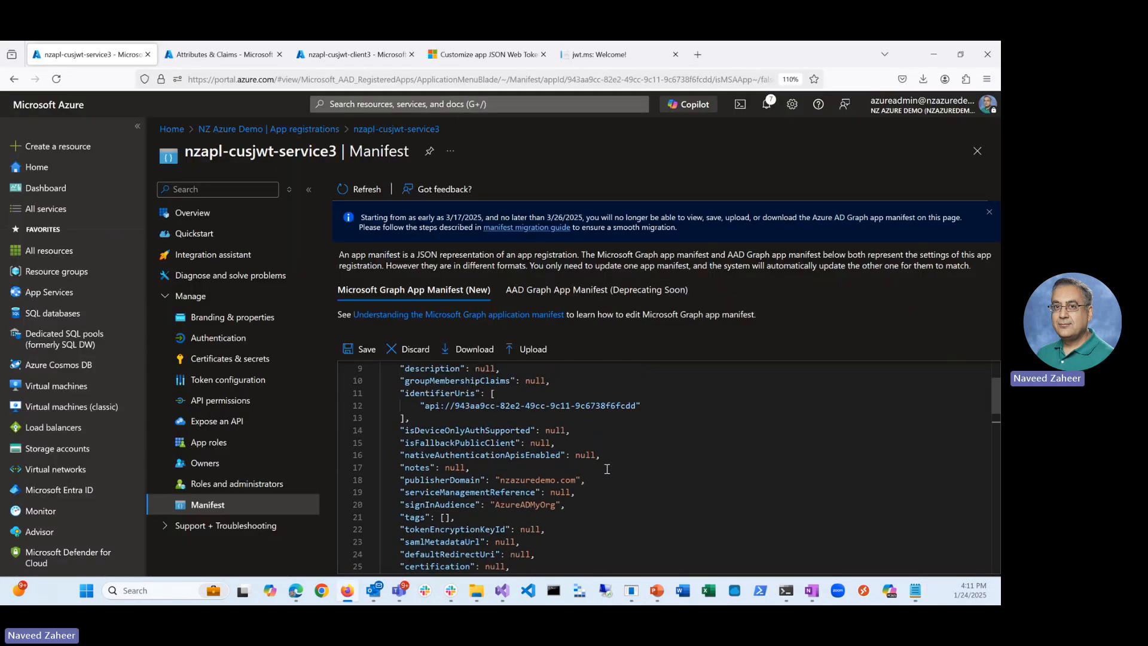
{"action": "left_click_drag", "start_coordinate": [424, 405], "coordinate": [639, 407]}
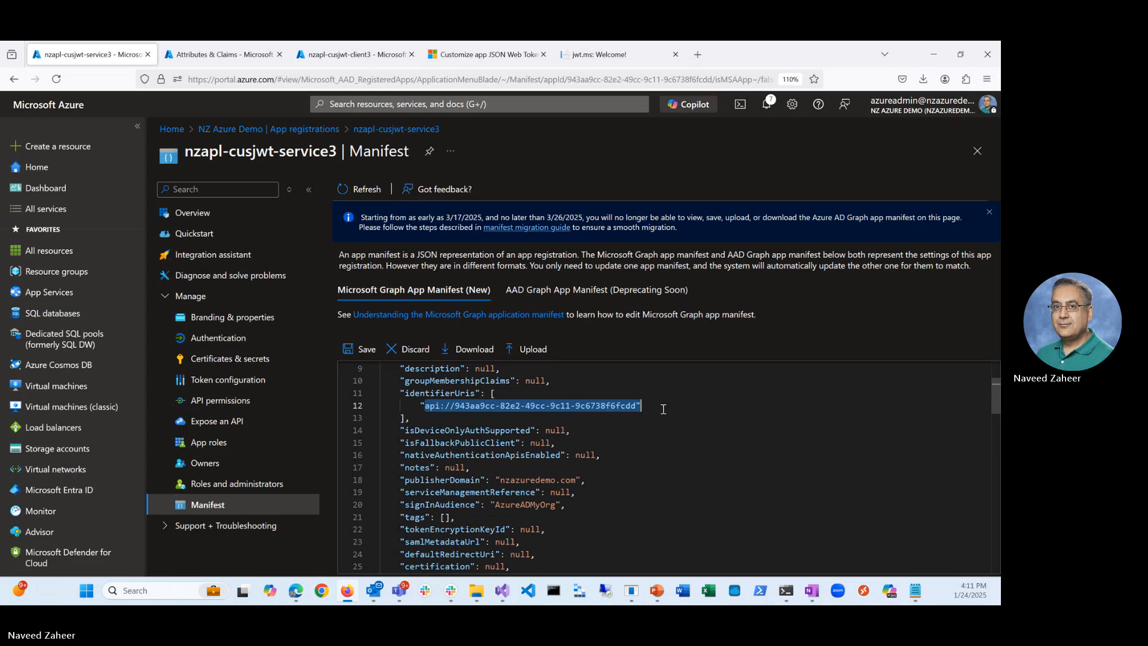
{"action": "type", "text": "https://custsvc1.nzazuredemo.com"}
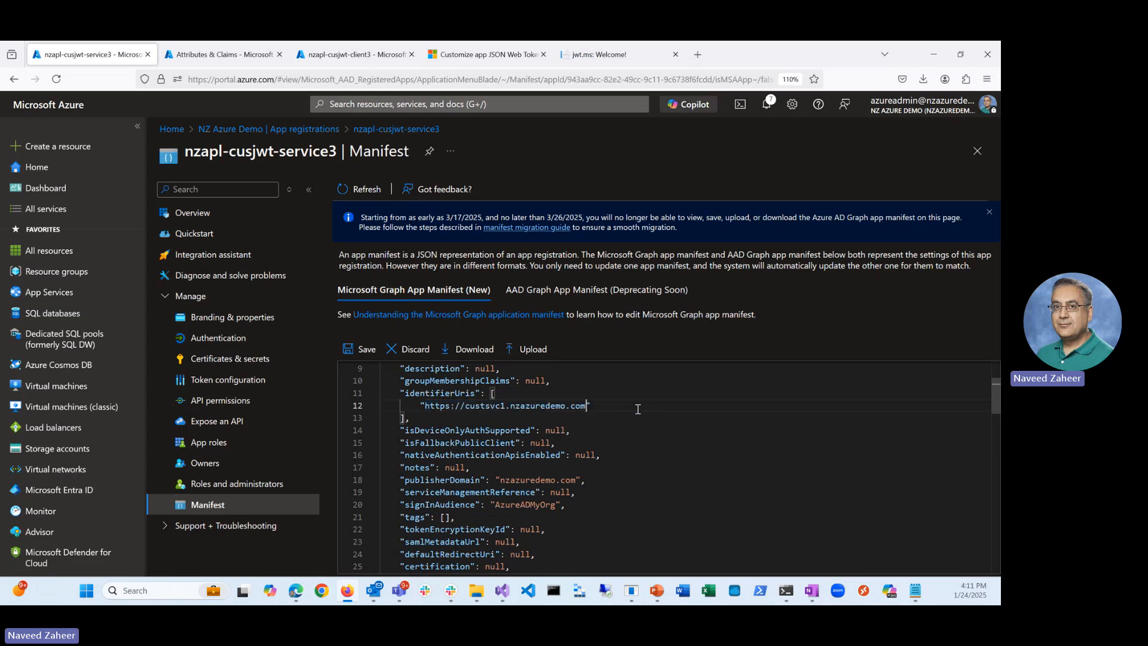
{"action": "left_click", "coordinate": [501, 405]}
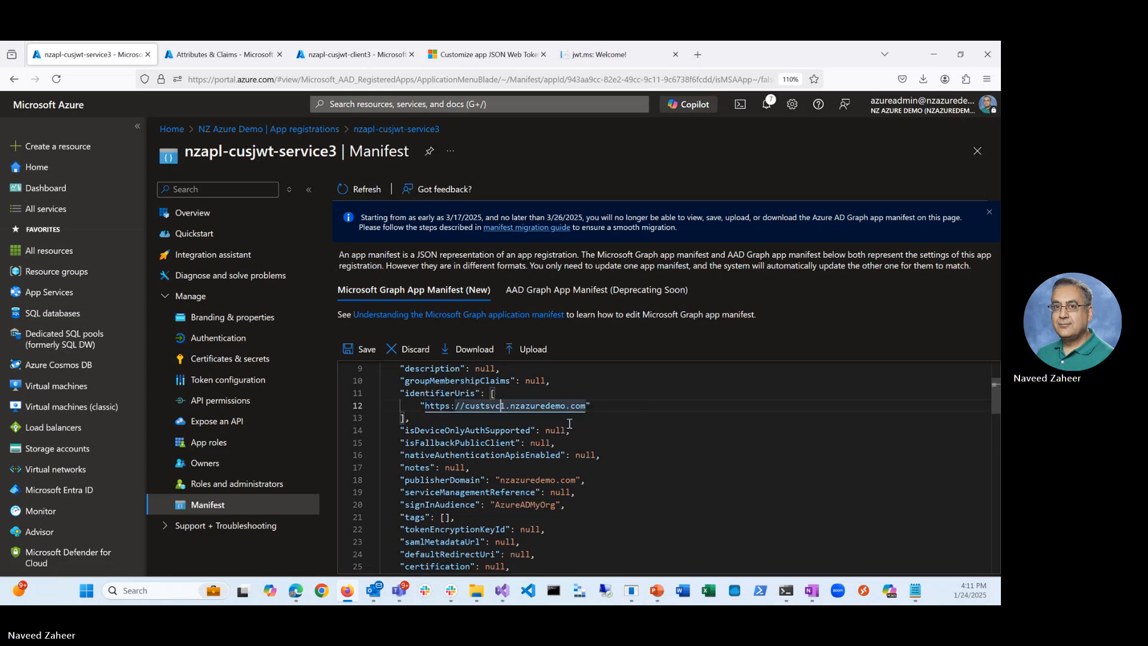
{"action": "type", "text": "1"}
{"action": "key", "text": "BackSpace"}
{"action": "type", "text": "3"}
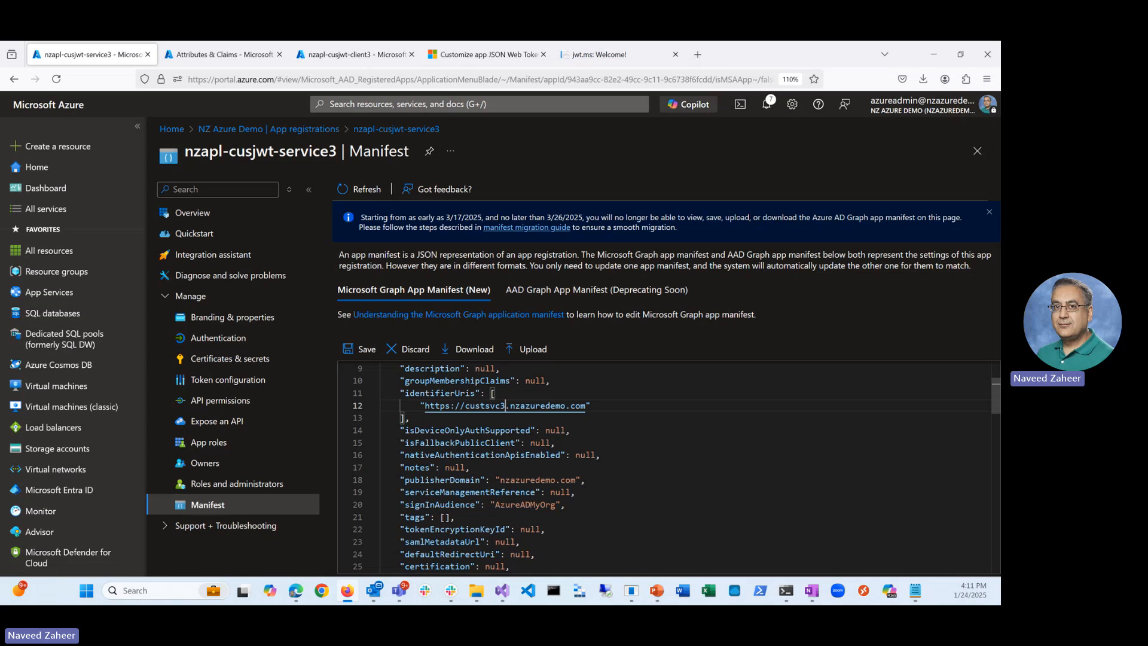
{"action": "left_click", "coordinate": [358, 352]}
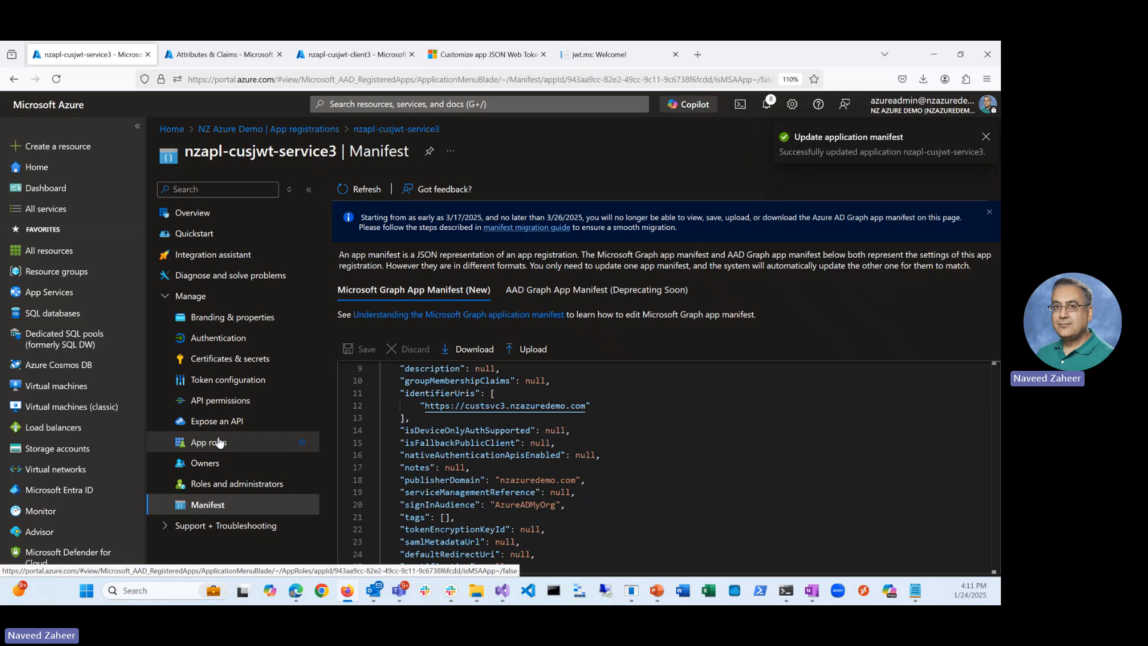
Copy the All scope URI from Expose an API and switch to Visual Studio
{"action": "left_click", "coordinate": [215, 420]}
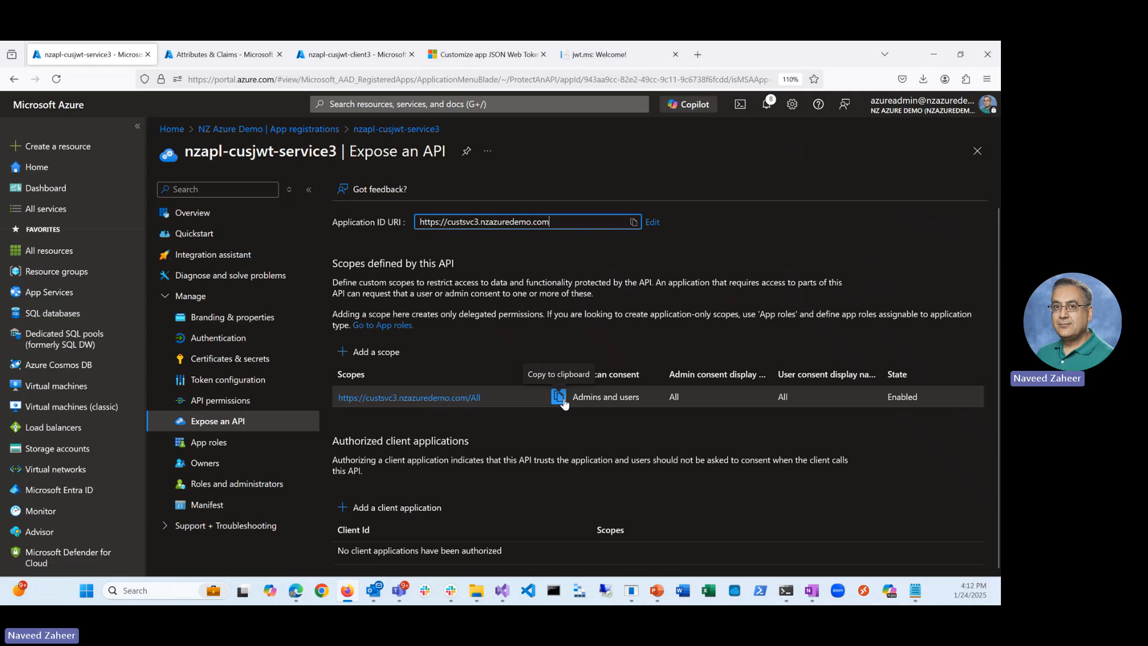
{"action": "left_click", "coordinate": [559, 397]}
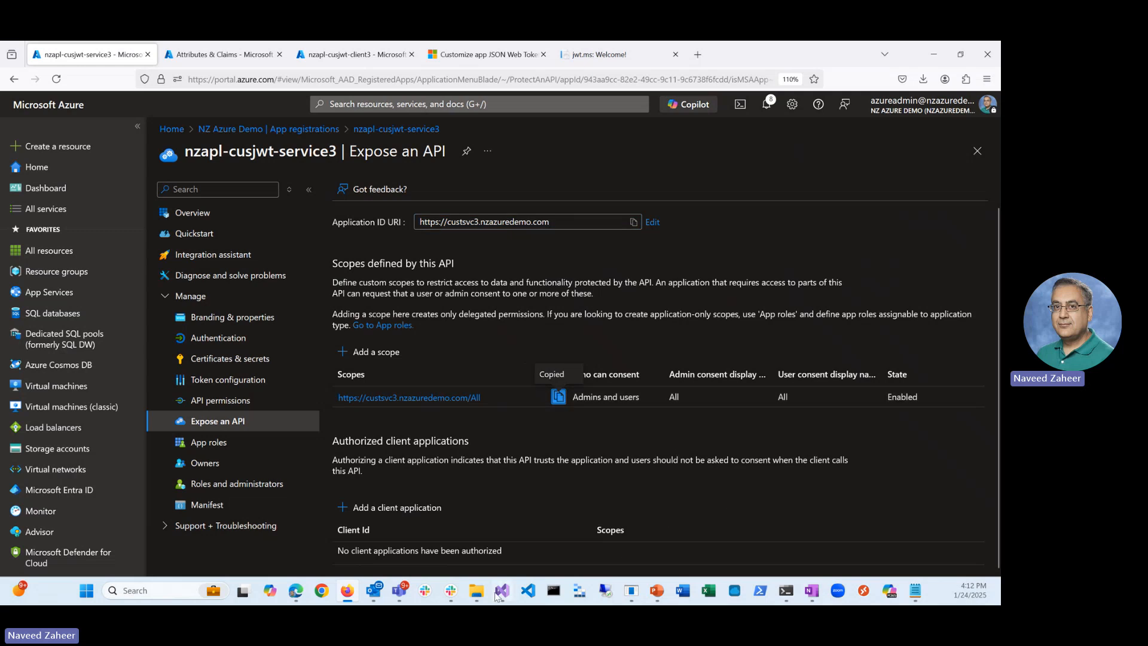
{"action": "mouse_move", "coordinate": [501, 590]}
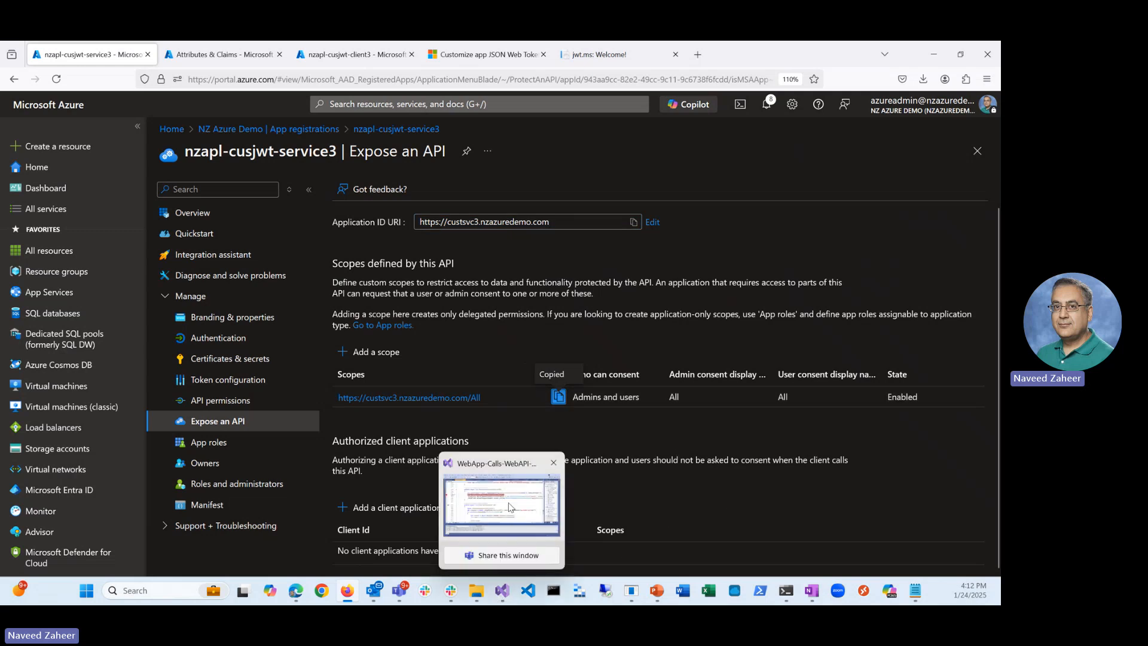
{"action": "left_click", "coordinate": [510, 513]}
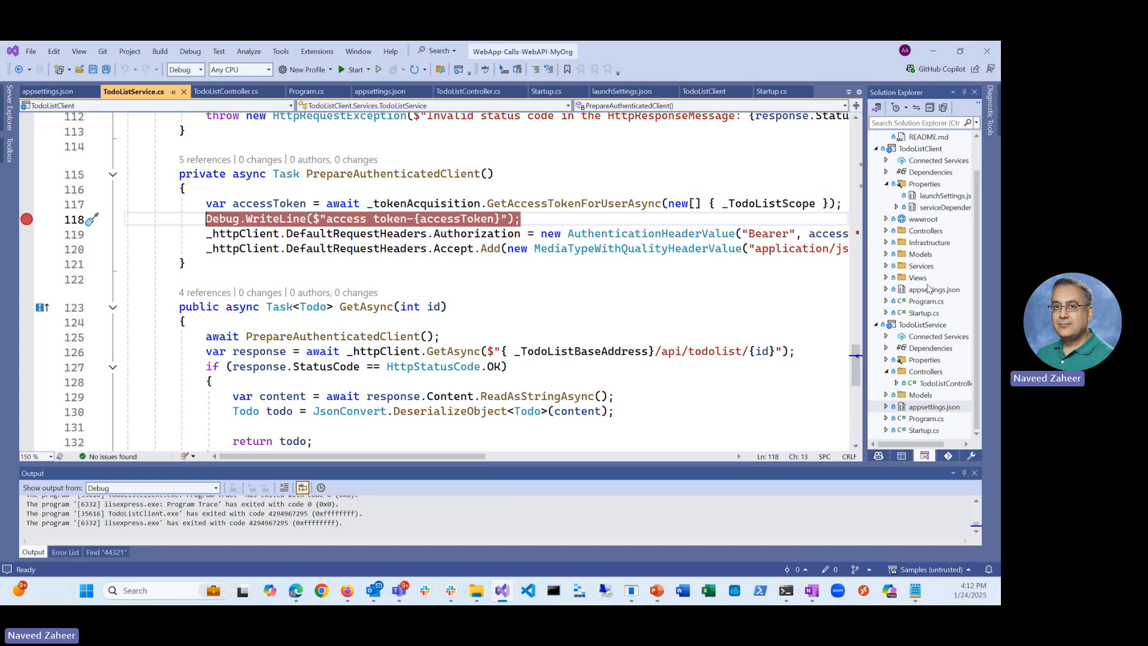
{"action": "scroll", "coordinate": [926, 297], "scroll_direction": "up", "scroll_amount": 1}
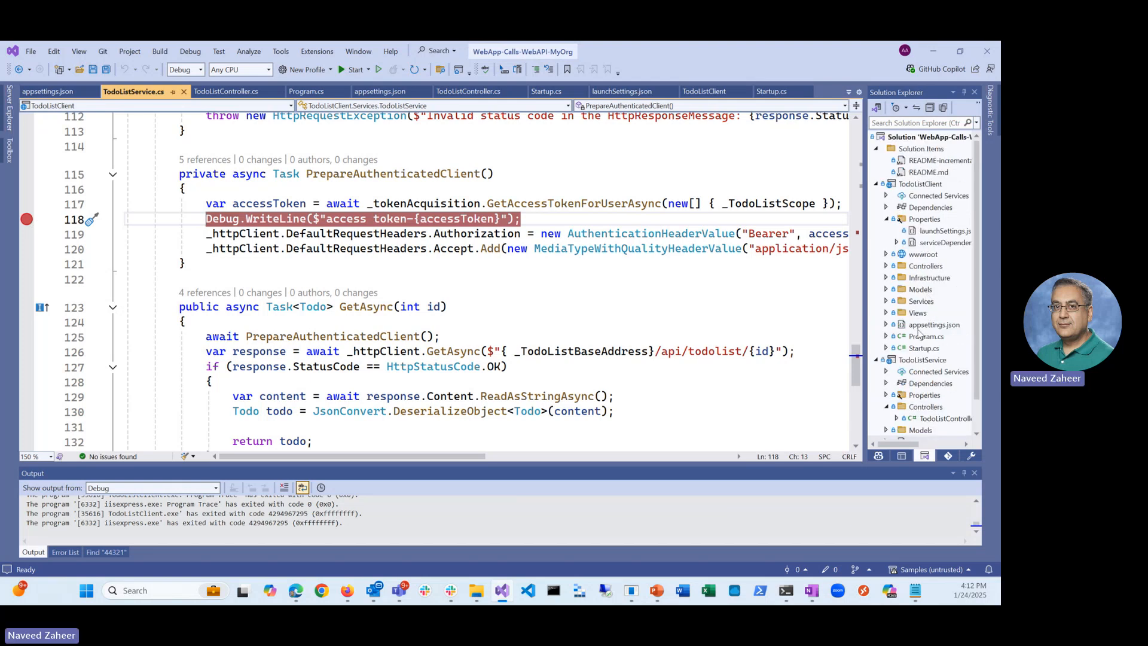
{"action": "double_click", "coordinate": [924, 324]}
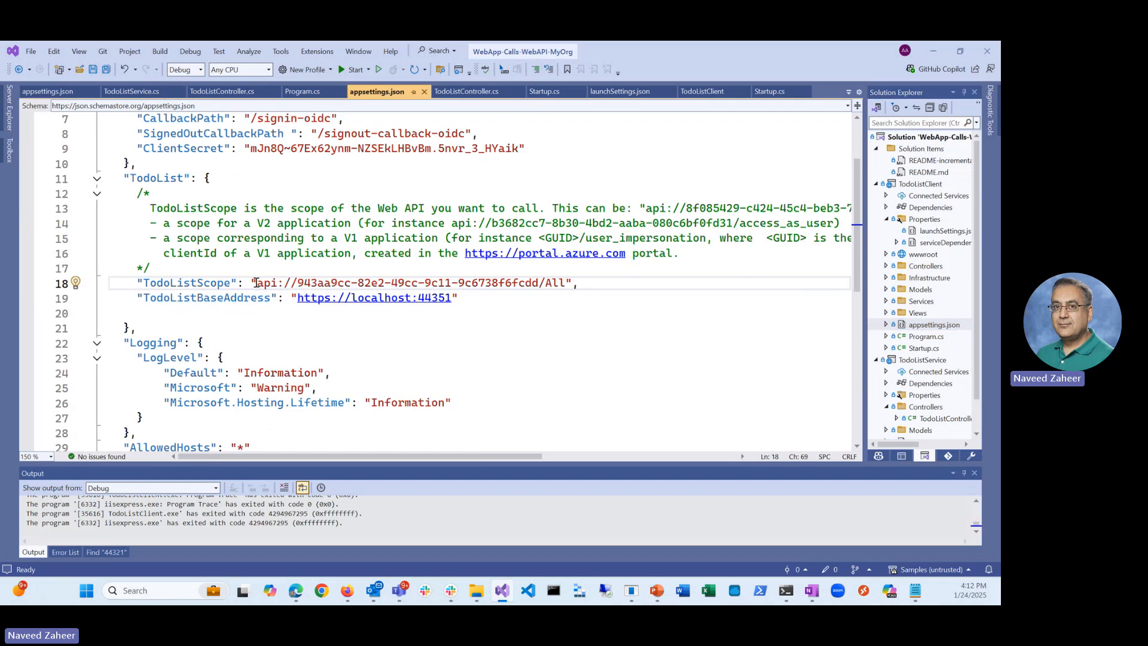
{"action": "left_click_drag", "start_coordinate": [255, 282], "coordinate": [568, 282]}
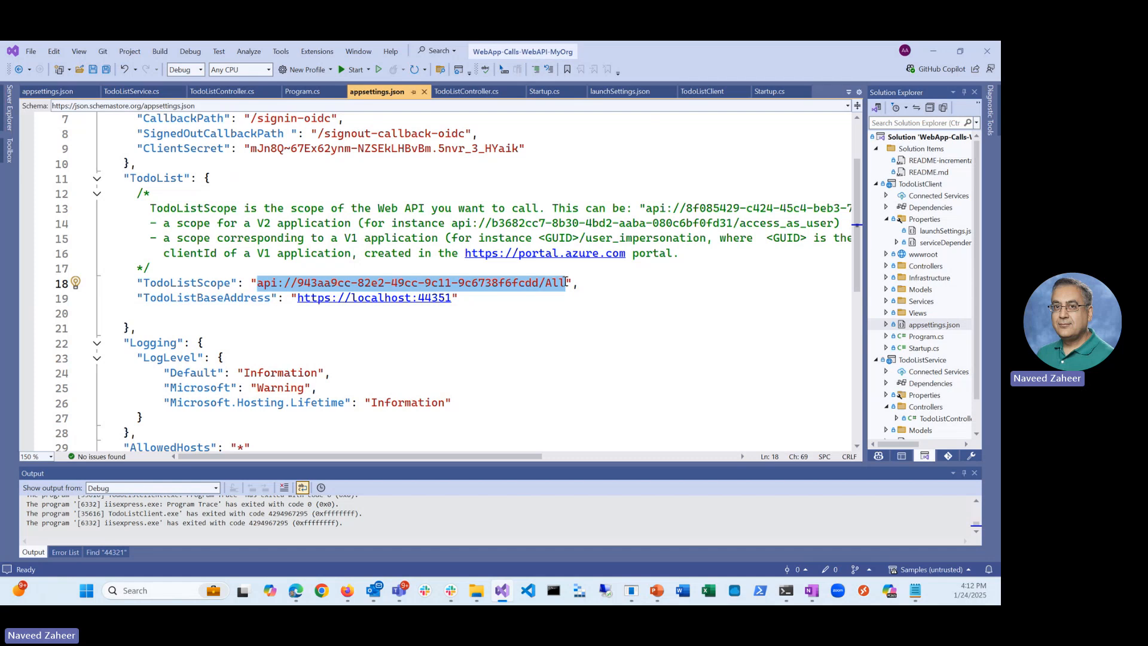
{"action": "type", "text": "v"}
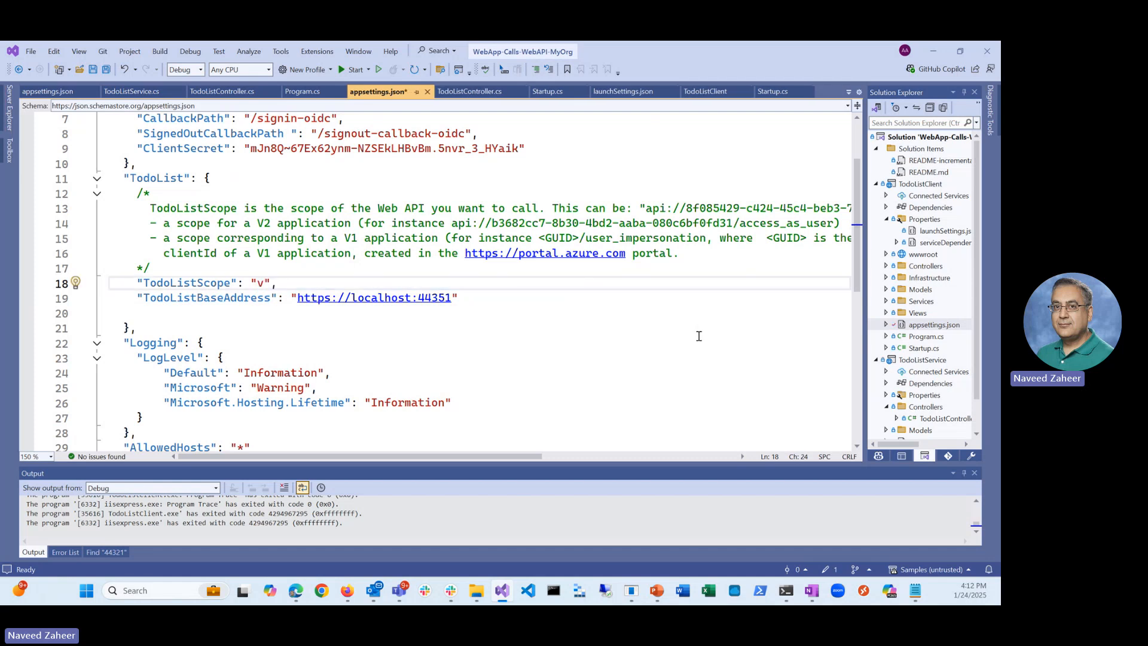
{"action": "key", "text": "shift+Left"}
{"action": "type", "text": "https://custsvc3.nzazuredemo.com/All"}
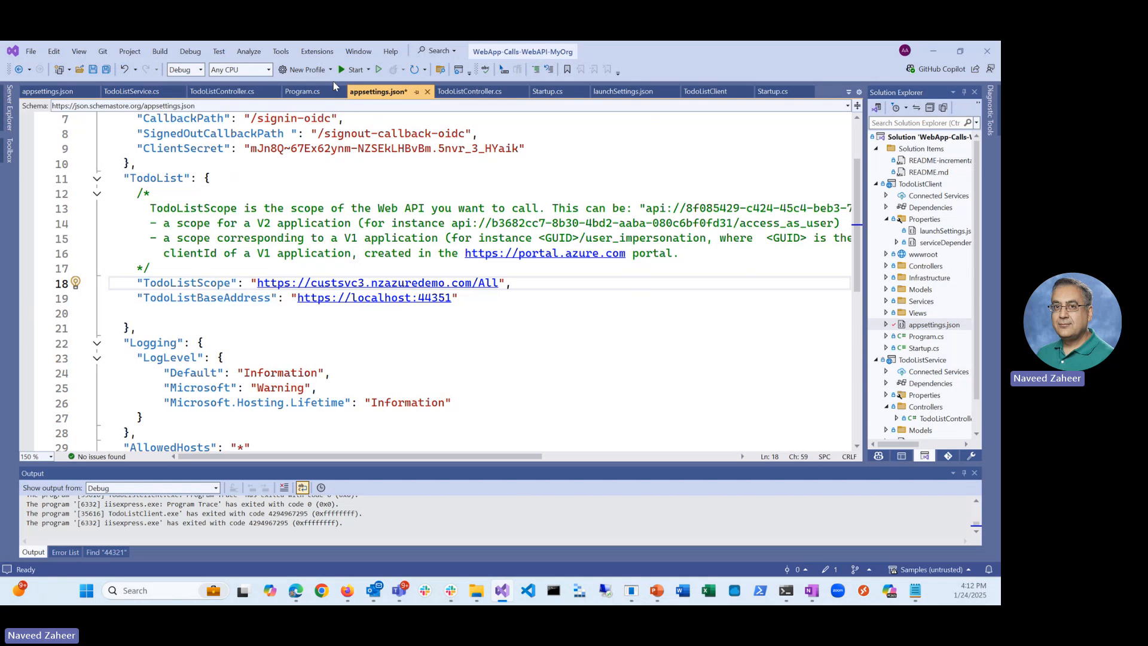
{"action": "key", "text": "ctrl+s"}
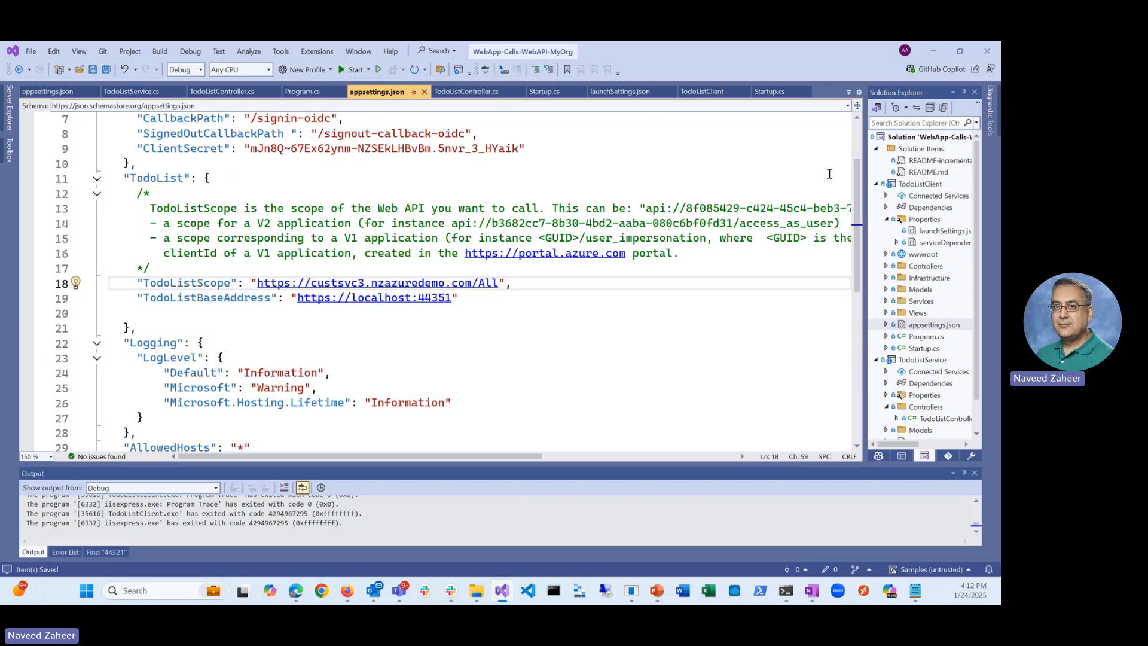
{"action": "scroll", "coordinate": [932, 279], "scroll_direction": "down", "scroll_amount": 1}
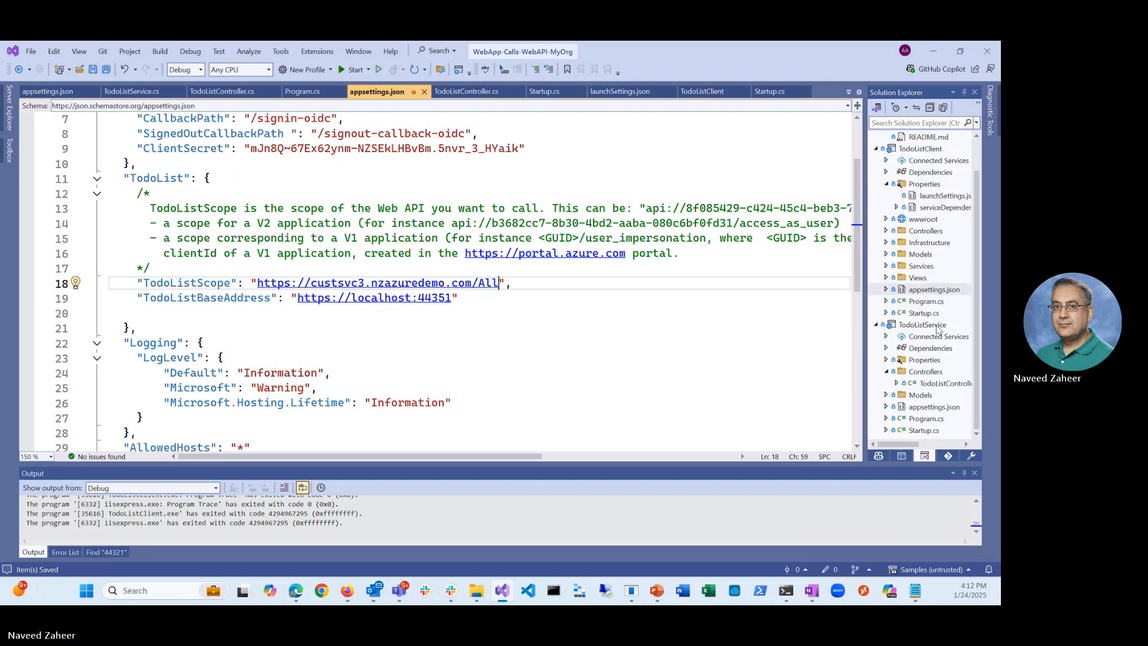
{"action": "double_click", "coordinate": [949, 409]}
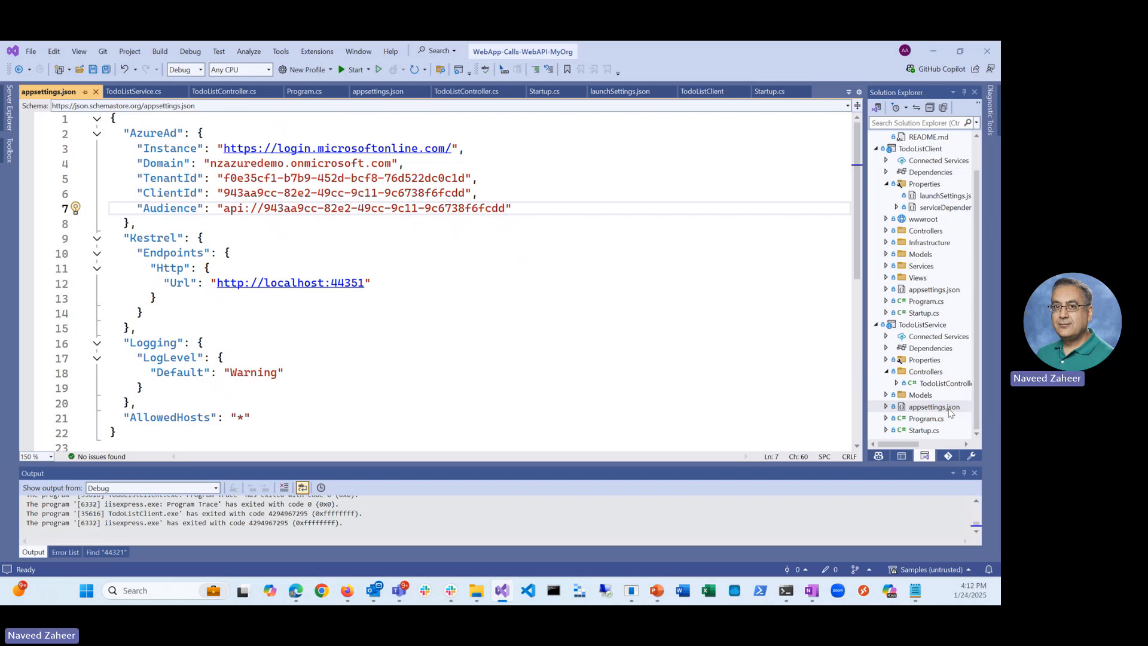
{"action": "key", "text": "ctrl+shift+Left"}
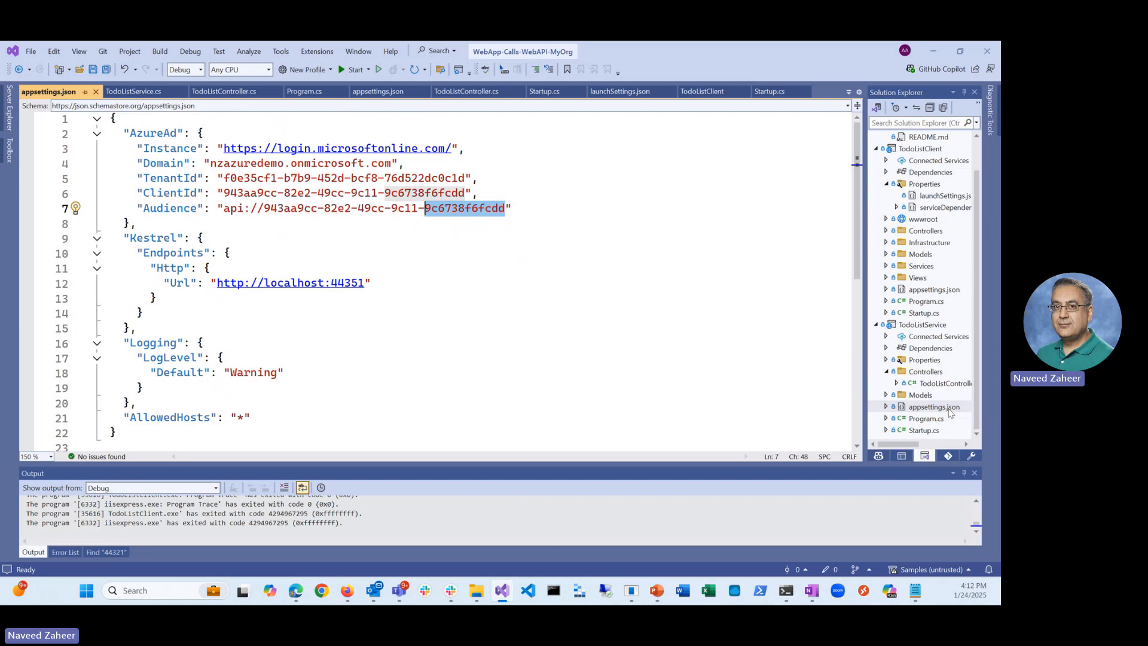
{"action": "key", "text": "ctrl+shift+Left"}
{"action": "key", "text": "ctrl+shift+Left"}
{"action": "key", "text": "ctrl+shift+Left"}
{"action": "key", "text": "ctrl+shift+Left"}
{"action": "key", "text": "ctrl+shift+Left"}
{"action": "key", "text": "ctrl+shift+Left"}
{"action": "key", "text": "ctrl+shift+Left"}
{"action": "key", "text": "ctrl+shift+Left"}
{"action": "key", "text": "ctrl+shift+Left"}
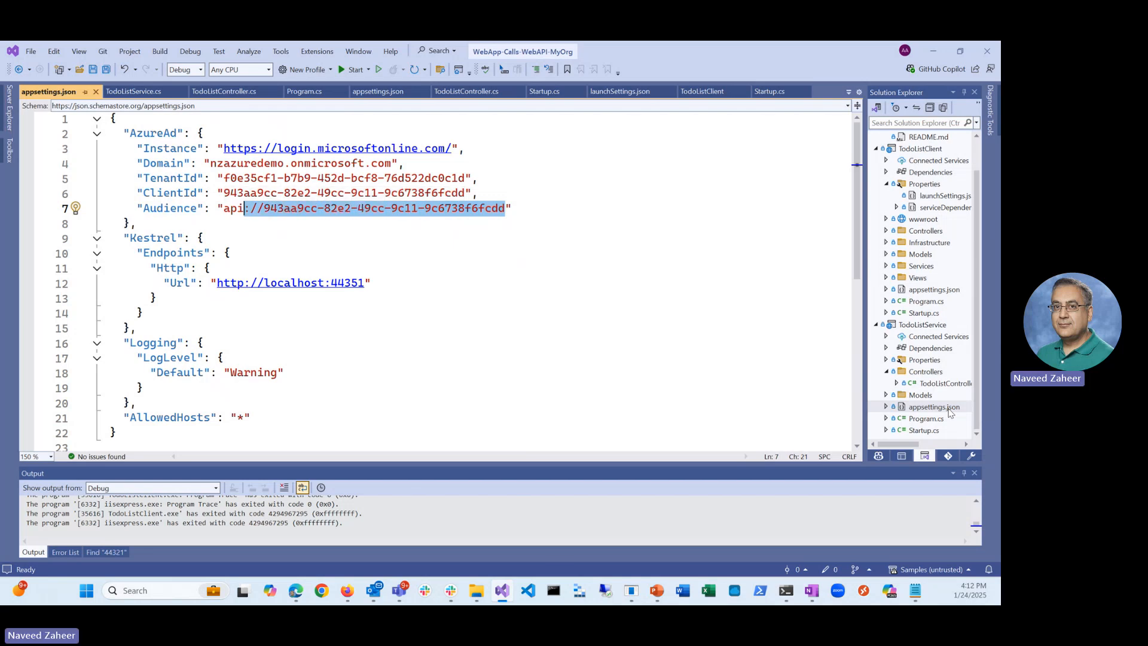
{"action": "key", "text": "ctrl+shift+Left"}
{"action": "key", "text": "ctrl+v"}
{"action": "key", "text": "BackSpace"}
{"action": "key", "text": "BackSpace"}
{"action": "key", "text": "BackSpace"}
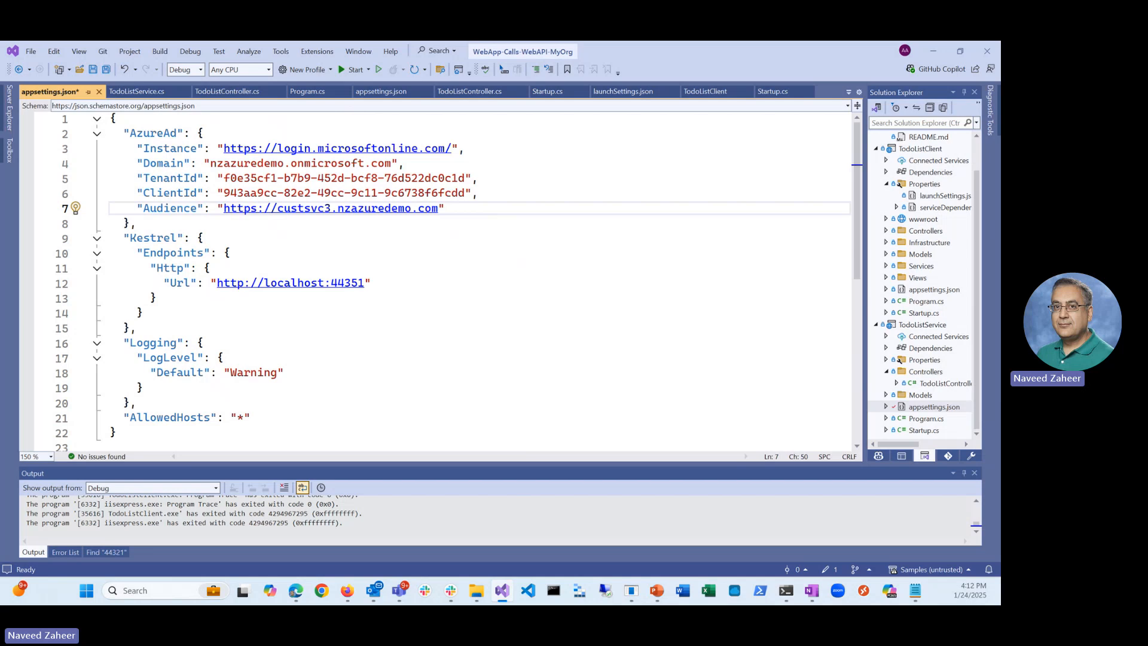
{"action": "key", "text": "ctrl+s"}
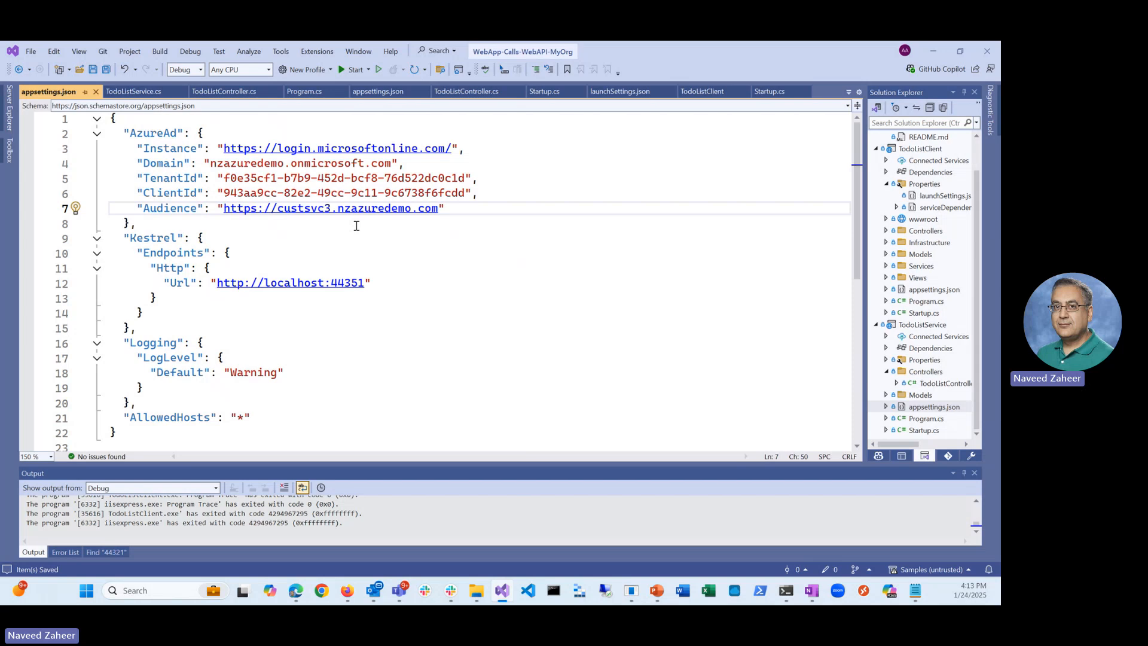
Start debugging and load TodoList so the breakpoint with the acquired access token is hit
{"action": "left_click", "coordinate": [346, 73]}
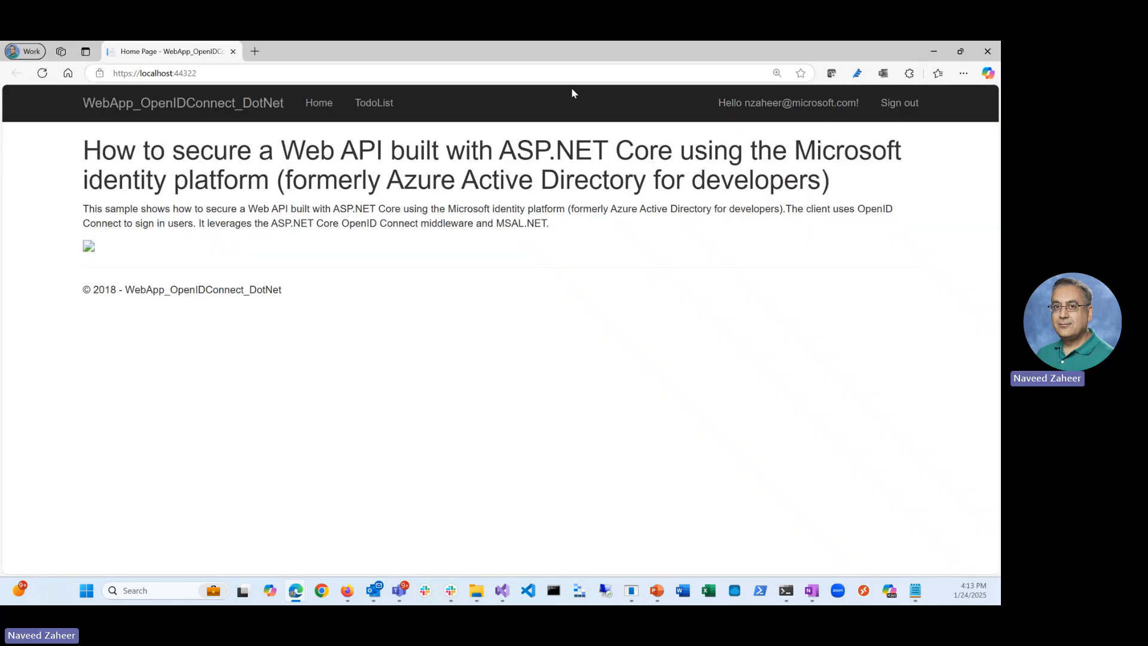
{"action": "left_click", "coordinate": [391, 107]}
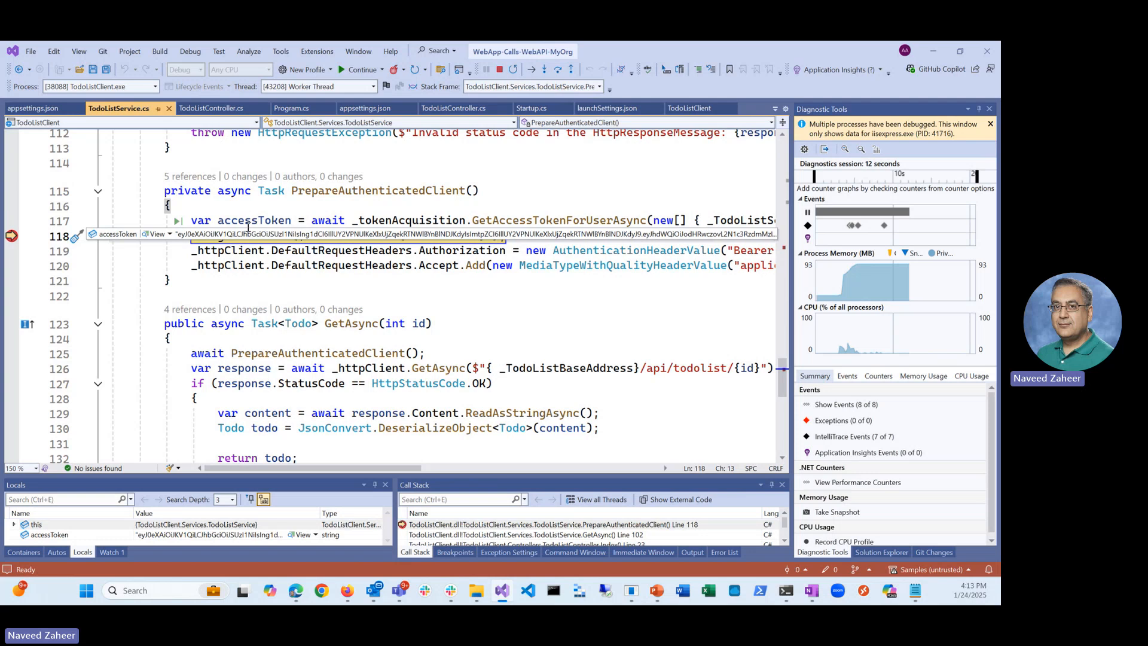
Show the raw encoded access token in the Text Visualizer and select it all
{"action": "left_click", "coordinate": [170, 234]}
{"action": "left_click", "coordinate": [139, 245]}
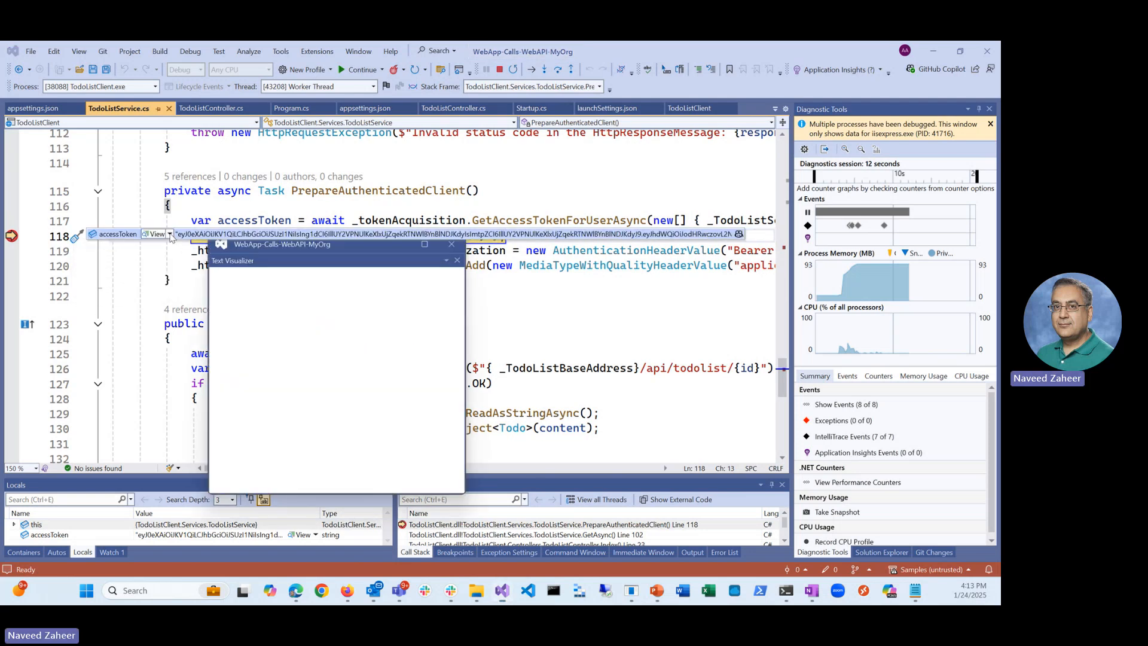
{"action": "left_click", "coordinate": [405, 277]}
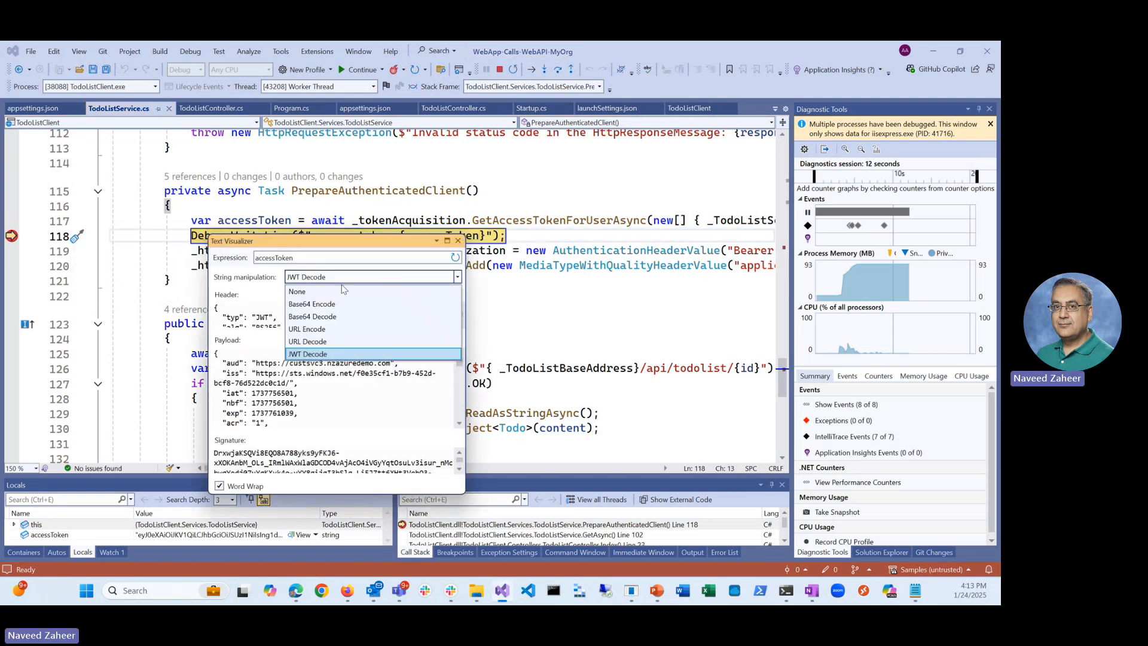
{"action": "left_click", "coordinate": [339, 292]}
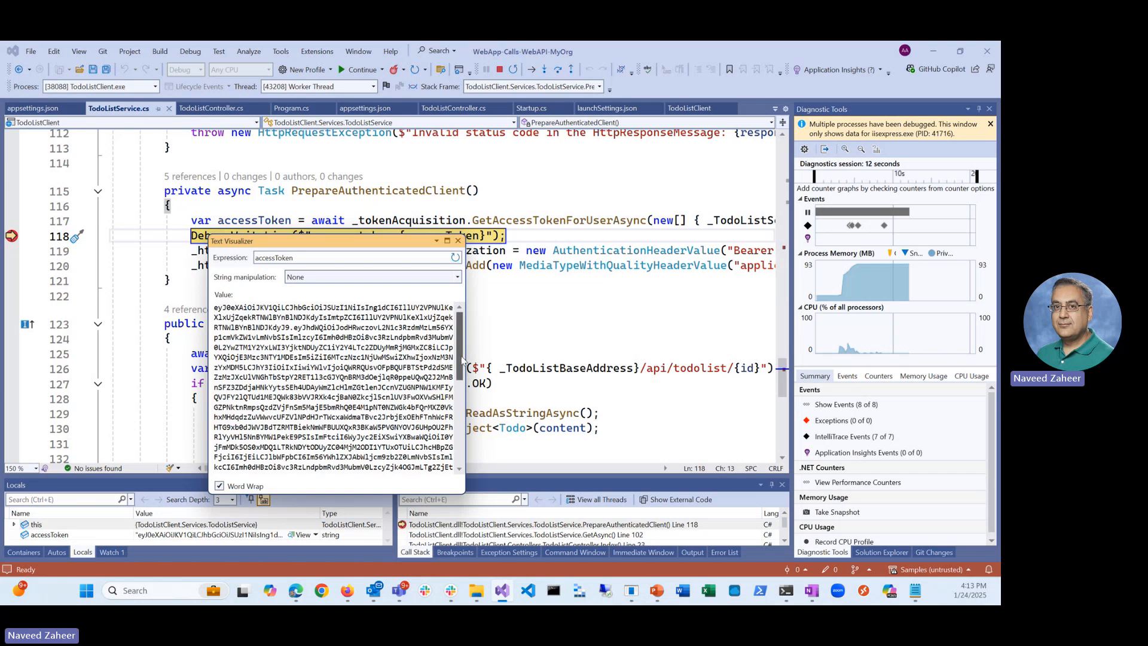
{"action": "left_click_drag", "start_coordinate": [463, 359], "coordinate": [461, 452]}
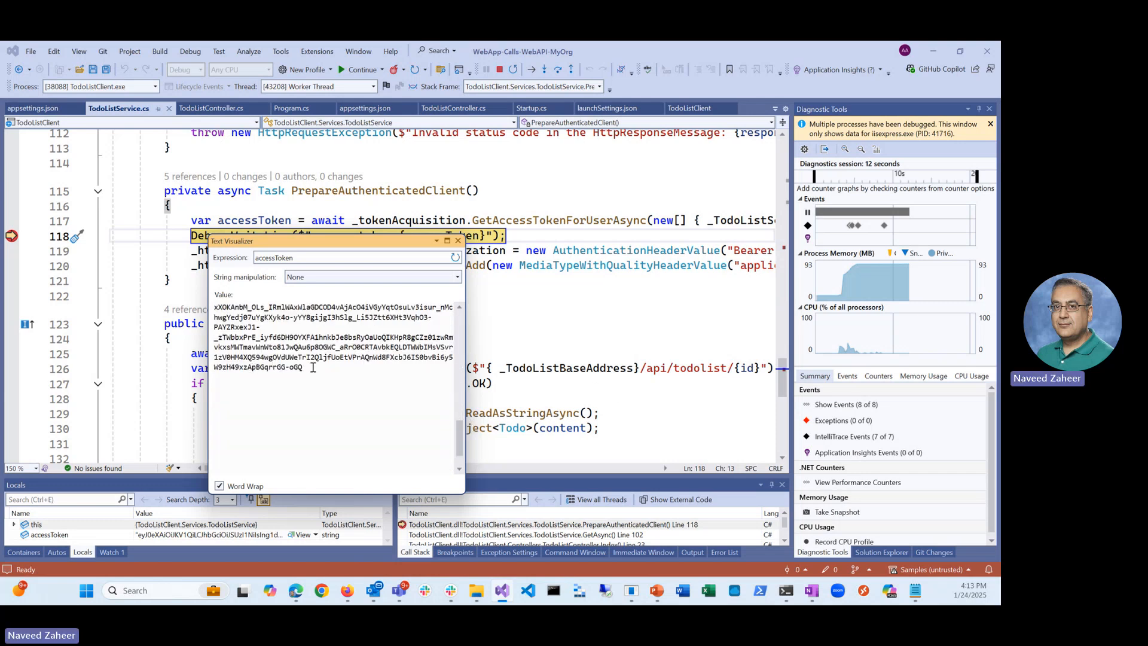
{"action": "key", "text": "ctrl+a"}
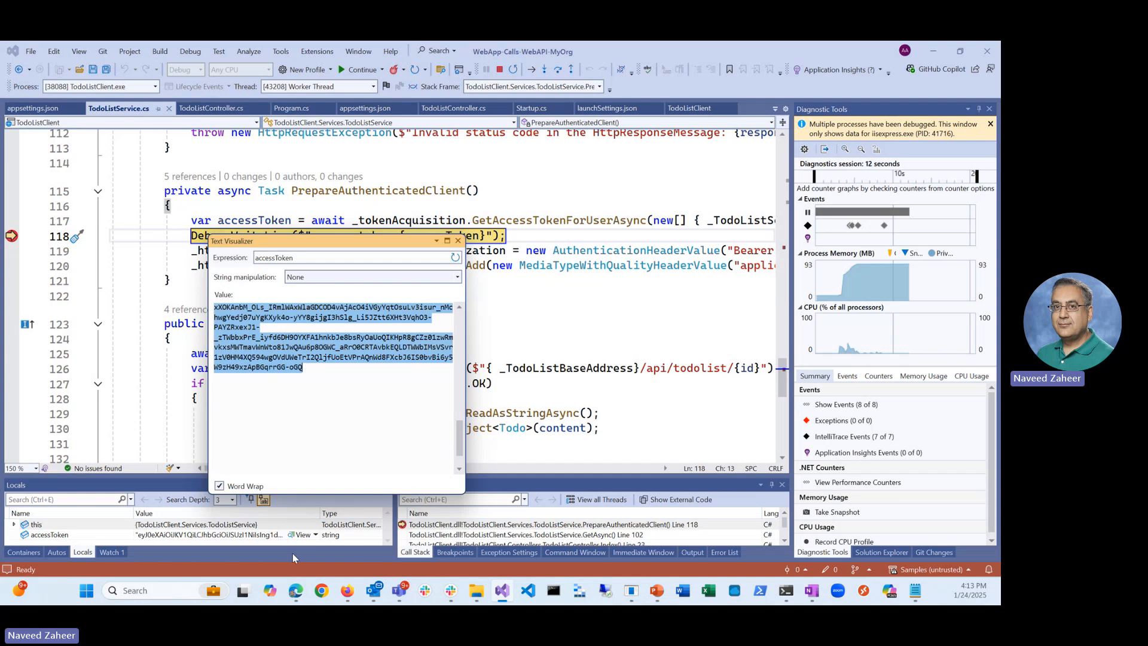
Reload jwt.ms and paste the clipboard into its token field, which holds the wrong URL
{"action": "left_click", "coordinate": [348, 590]}
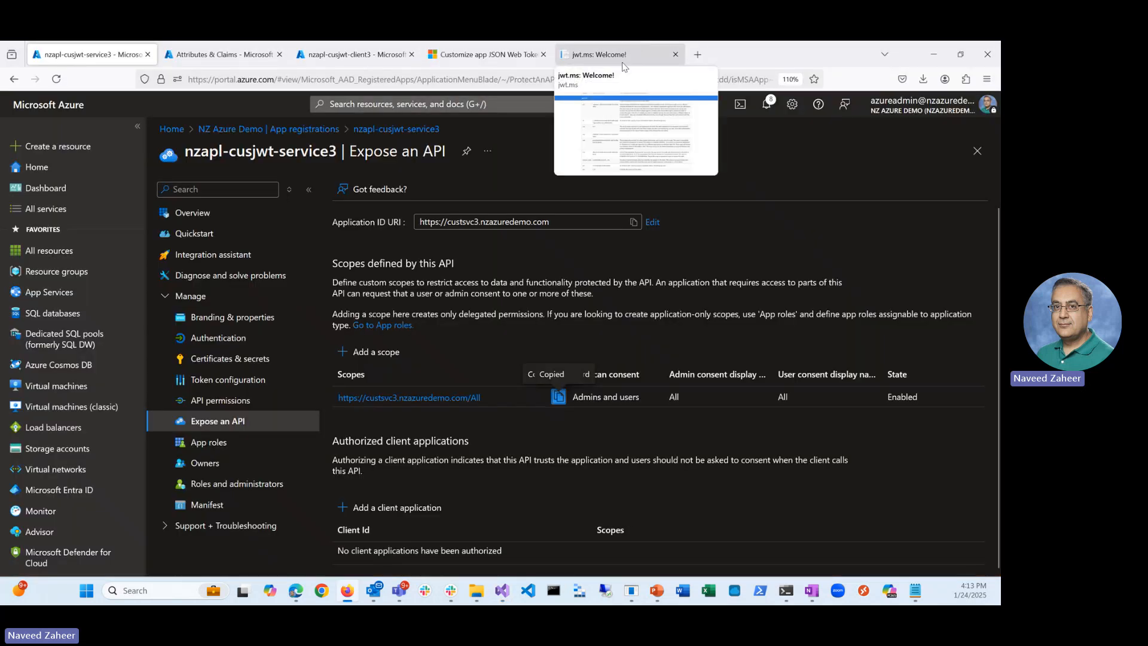
{"action": "left_click", "coordinate": [623, 58]}
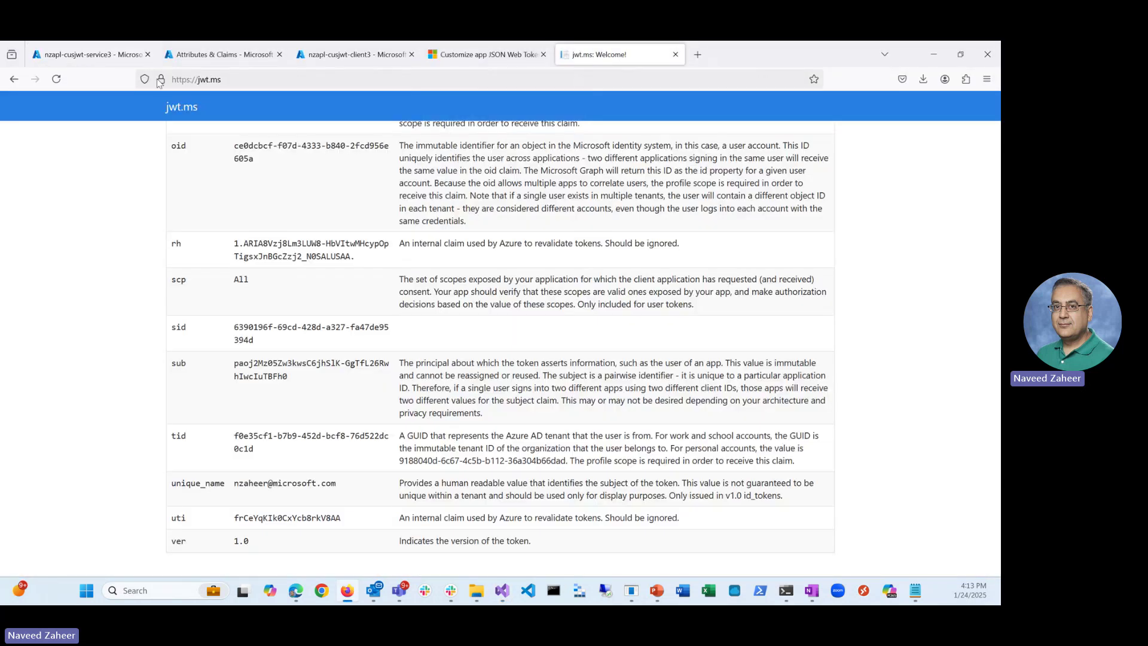
{"action": "left_click", "coordinate": [57, 80]}
{"action": "left_click", "coordinate": [225, 165]}
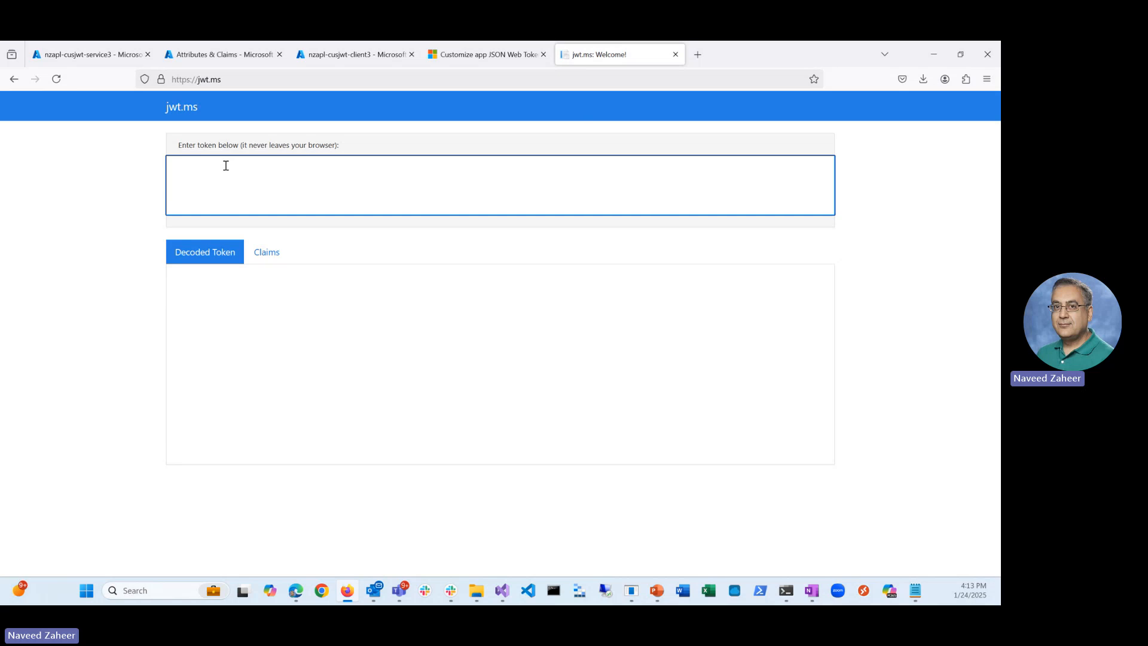
{"action": "key", "text": "ctrl+v"}
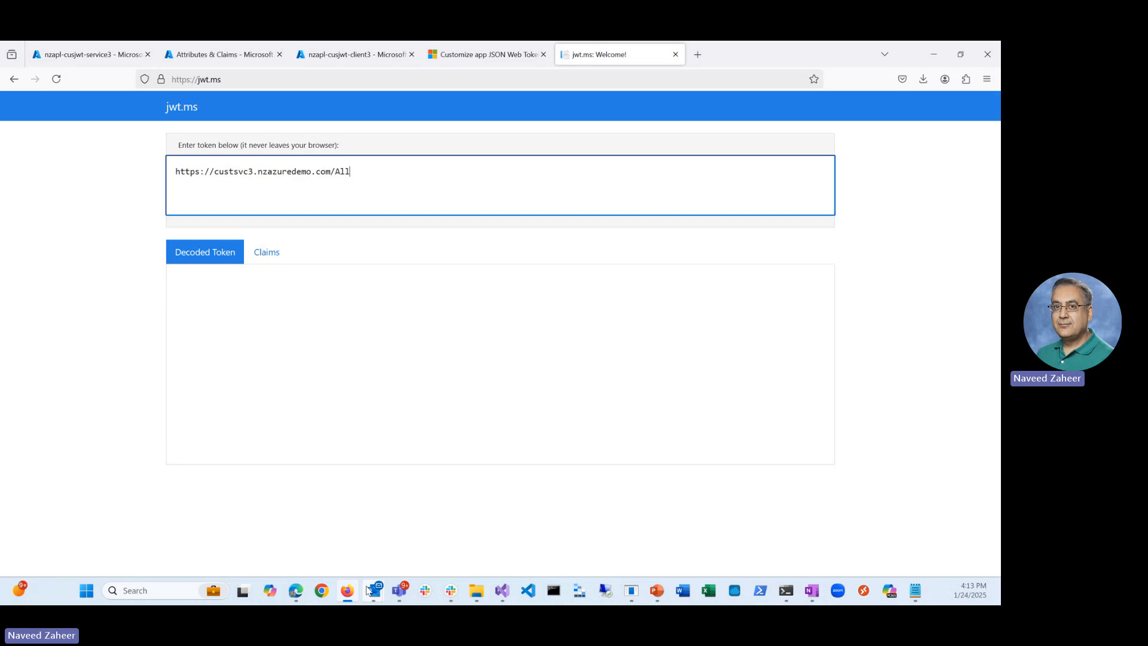
Copy the access token from Visual Studio, replace the pasted URL in jwt.ms, and list its decoded claims
{"action": "left_click", "coordinate": [502, 590]}
{"action": "right_click", "coordinate": [302, 350]}
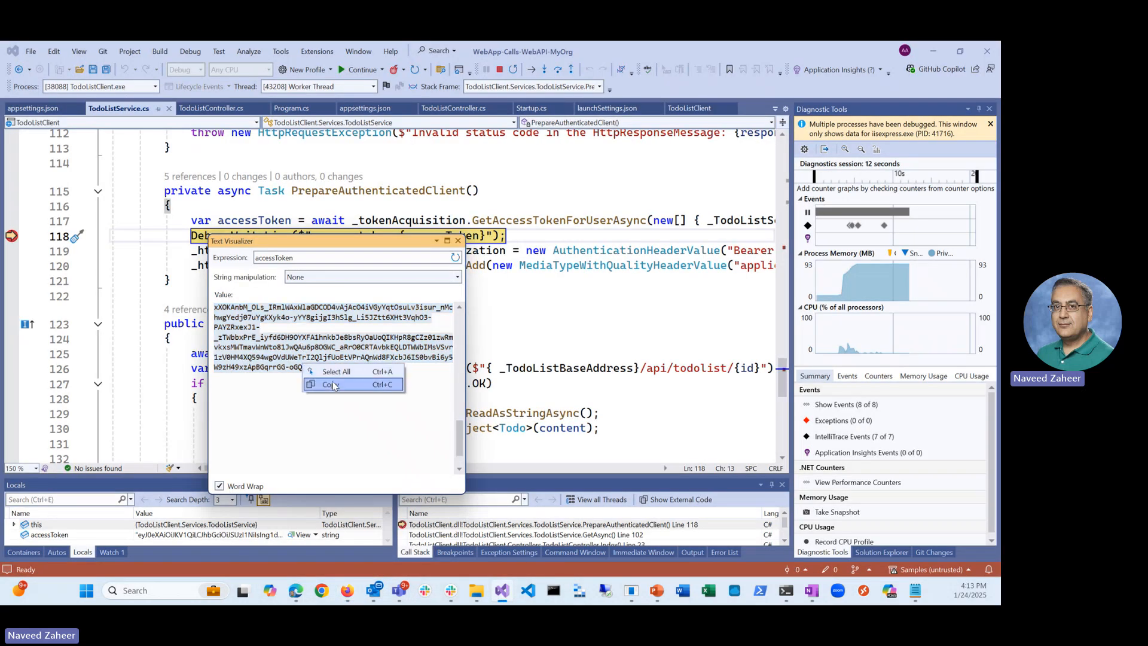
{"action": "left_click", "coordinate": [325, 371]}
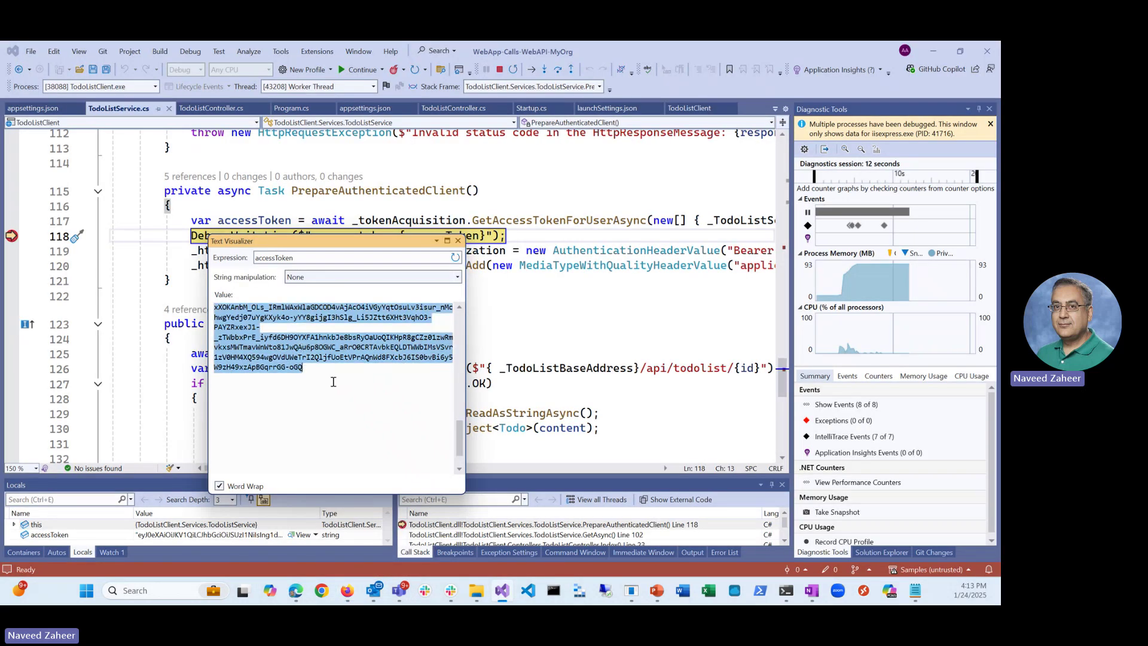
{"action": "left_click", "coordinate": [347, 590]}
{"action": "left_click_drag", "start_coordinate": [374, 163], "coordinate": [23, 168]}
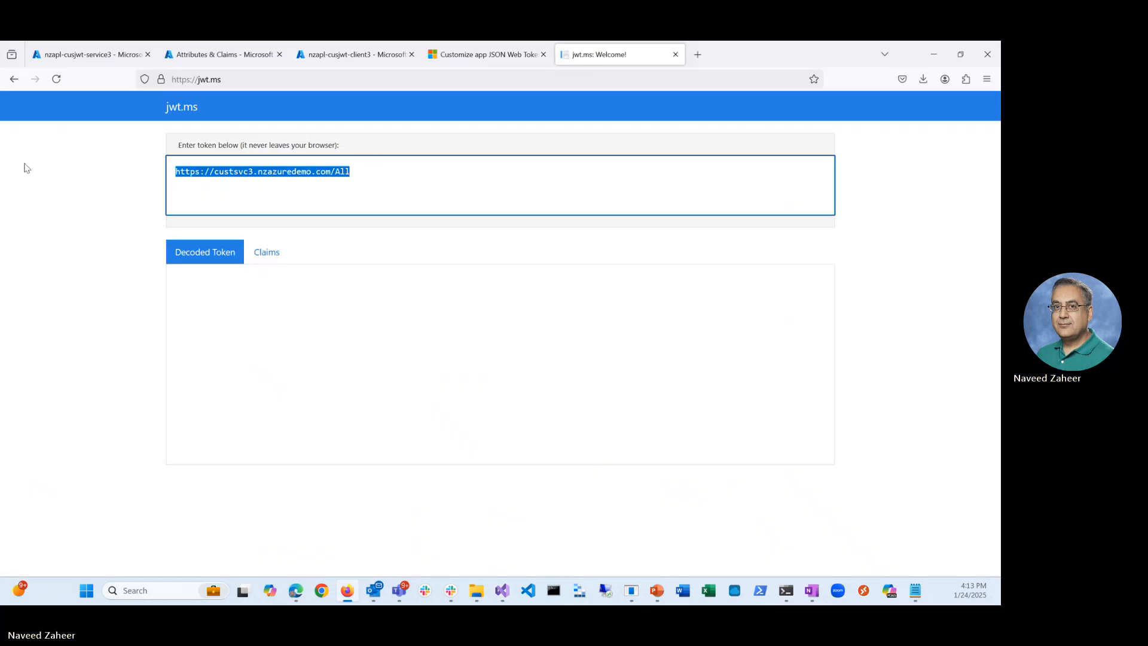
{"action": "key", "text": "ctrl+v"}
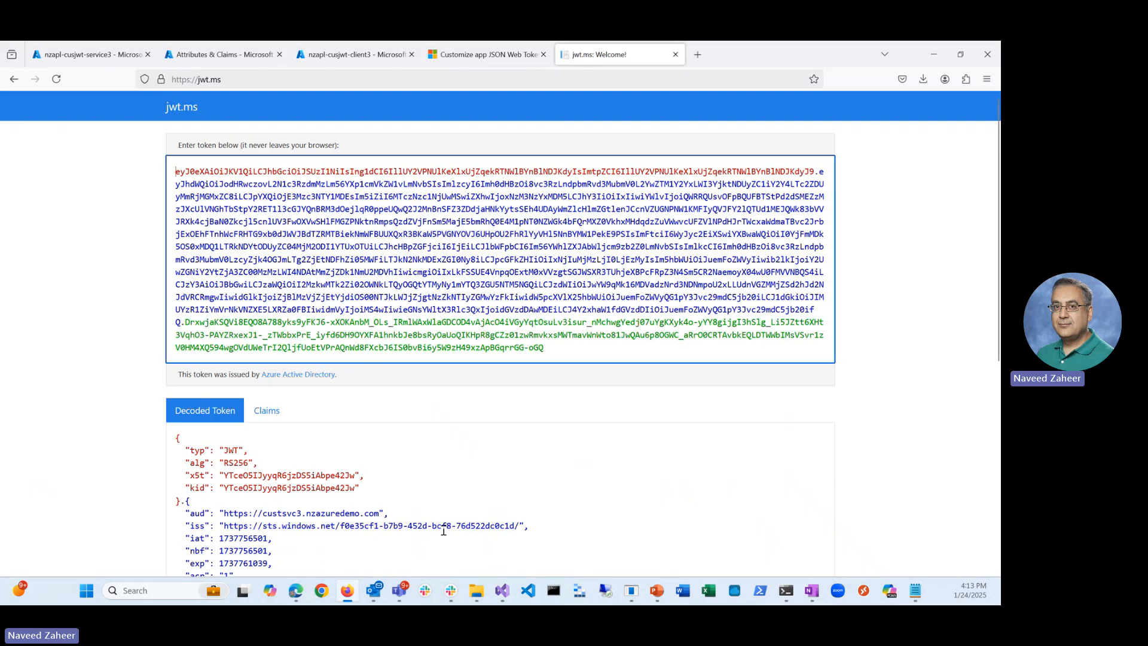
{"action": "left_click", "coordinate": [266, 409]}
{"action": "scroll", "coordinate": [538, 377], "scroll_direction": "down", "scroll_amount": 1}
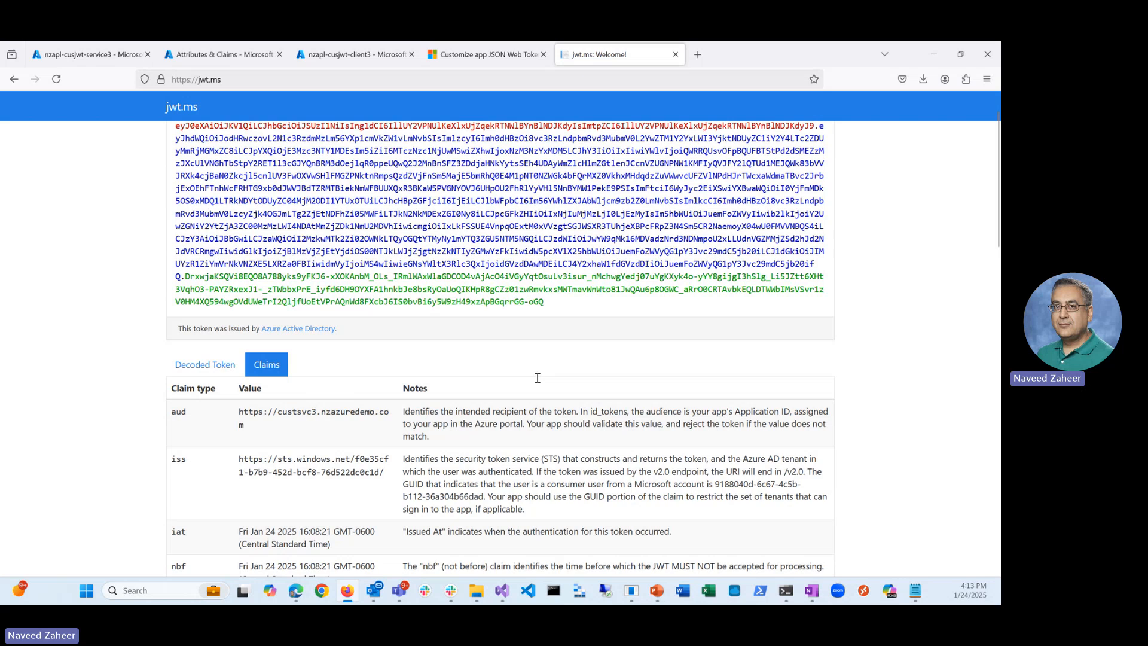
{"action": "scroll", "coordinate": [537, 378], "scroll_direction": "down", "scroll_amount": 5}
{"action": "scroll", "coordinate": [543, 378], "scroll_direction": "down", "scroll_amount": 3}
{"action": "scroll", "coordinate": [552, 376], "scroll_direction": "down", "scroll_amount": 3}
{"action": "scroll", "coordinate": [562, 378], "scroll_direction": "down", "scroll_amount": 3}
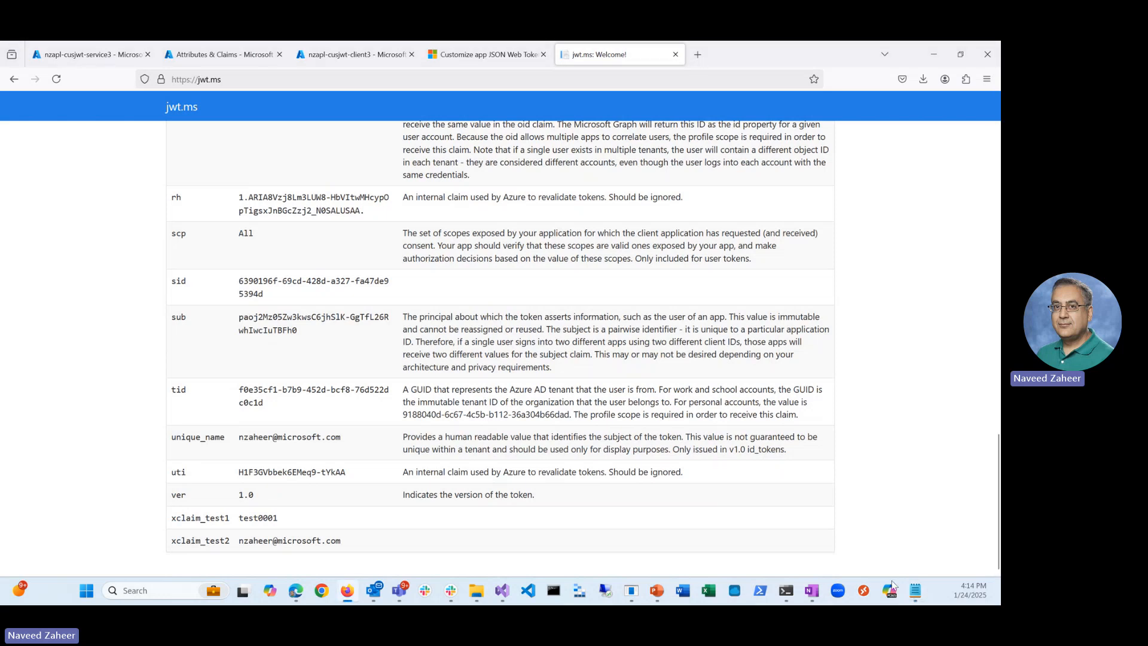
Return to the paused debugger and continue so the TodoList request completes
{"action": "left_click", "coordinate": [504, 592]}
{"action": "left_click", "coordinate": [361, 70]}
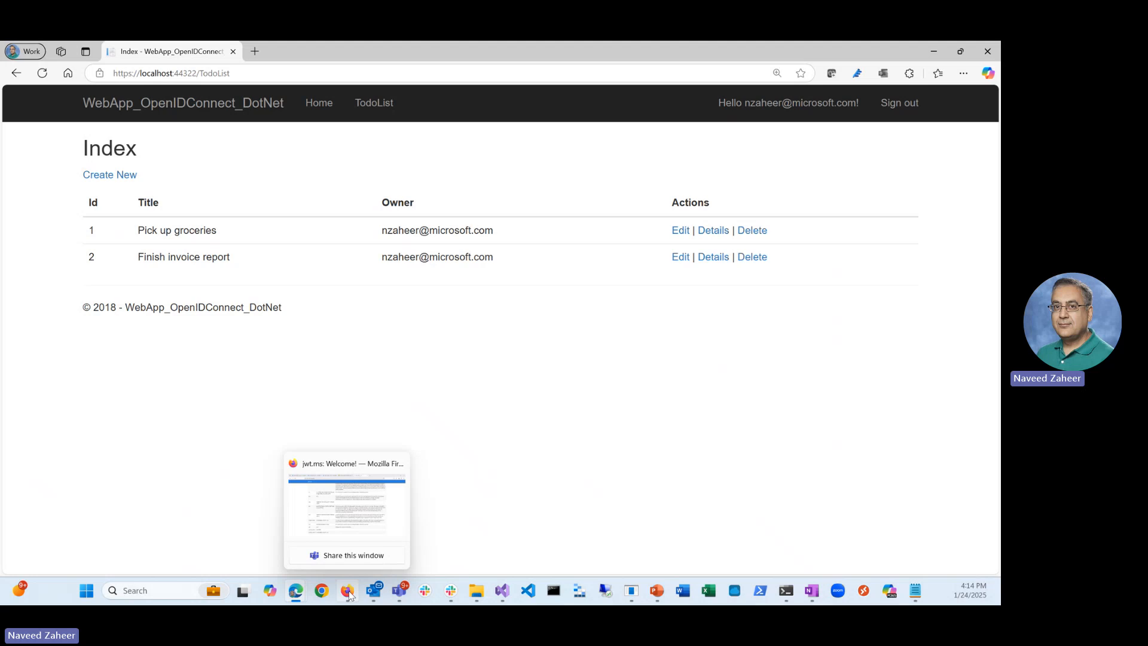
Bring Firefox forward and show the service app's Attributes & Claims page with xclaim_test1 and xclaim_test2
{"action": "left_click", "coordinate": [348, 591]}
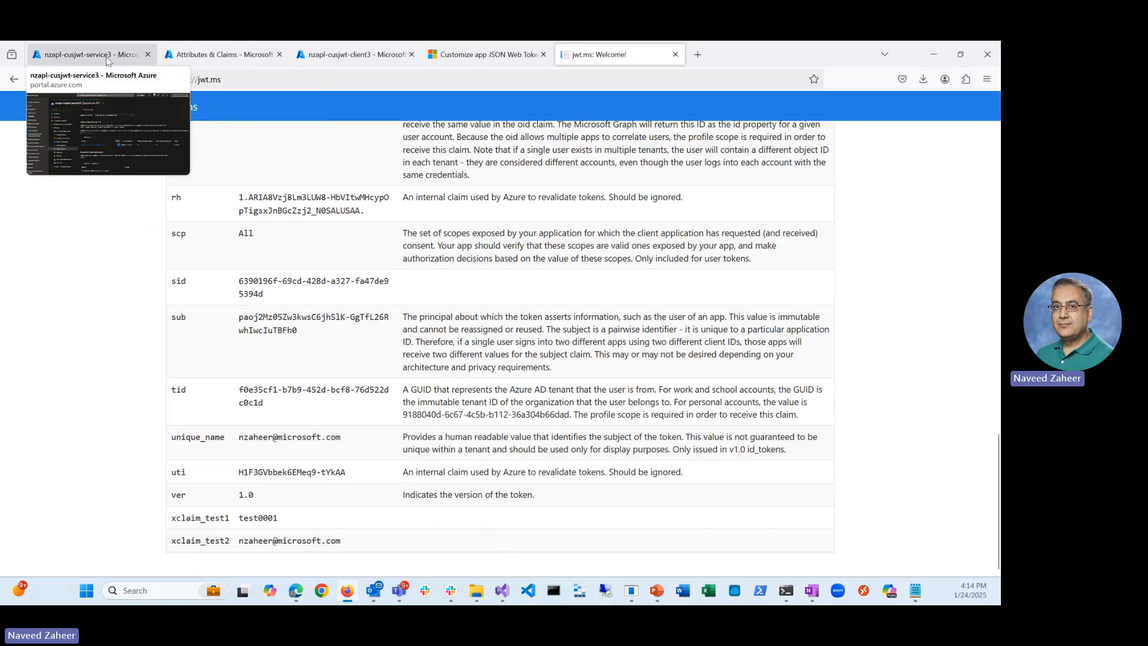
{"action": "left_click", "coordinate": [184, 56]}
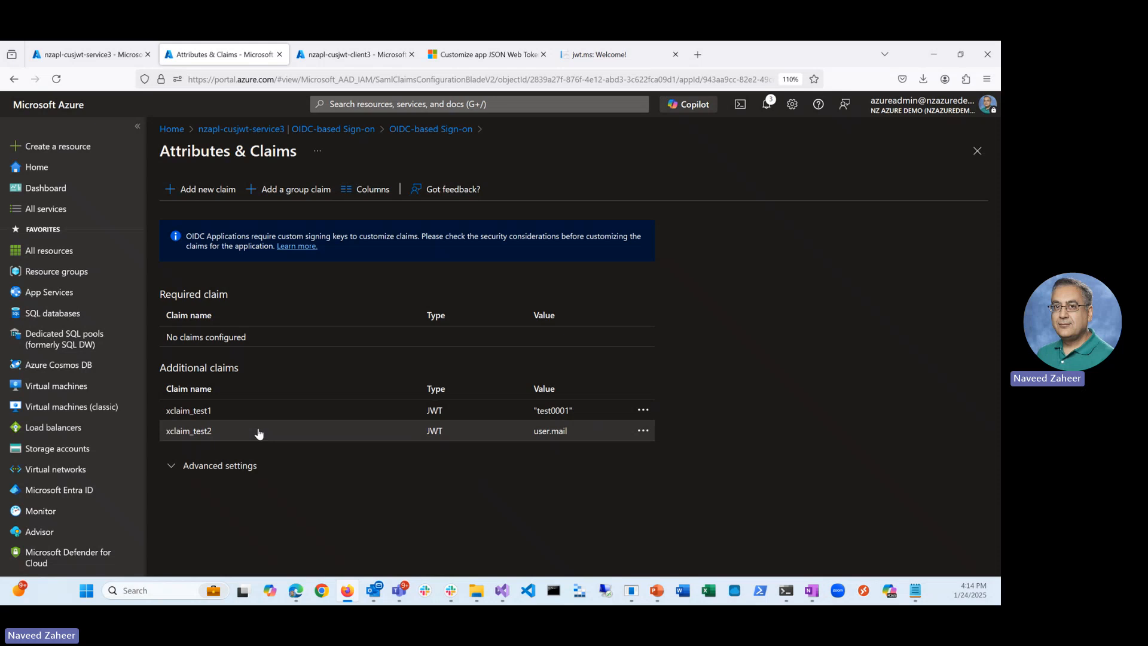
Show service3's Expose an API page, then bring up the key-steps slide in PowerPoint
{"action": "left_click", "coordinate": [97, 55]}
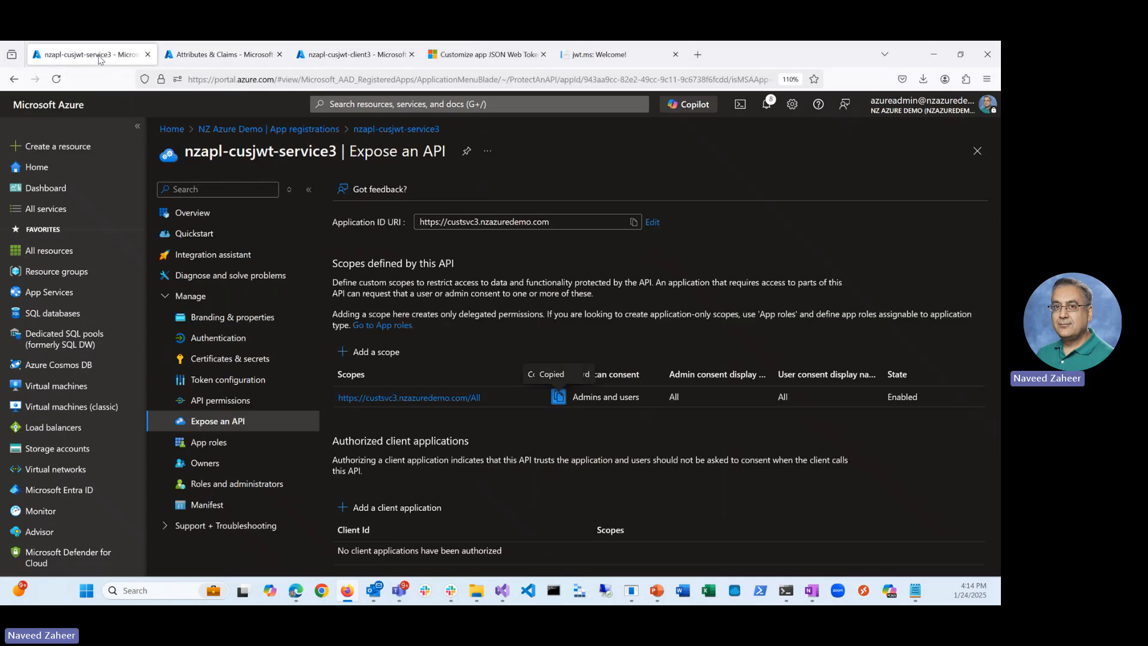
{"action": "mouse_move", "coordinate": [657, 590]}
{"action": "left_click", "coordinate": [650, 567]}
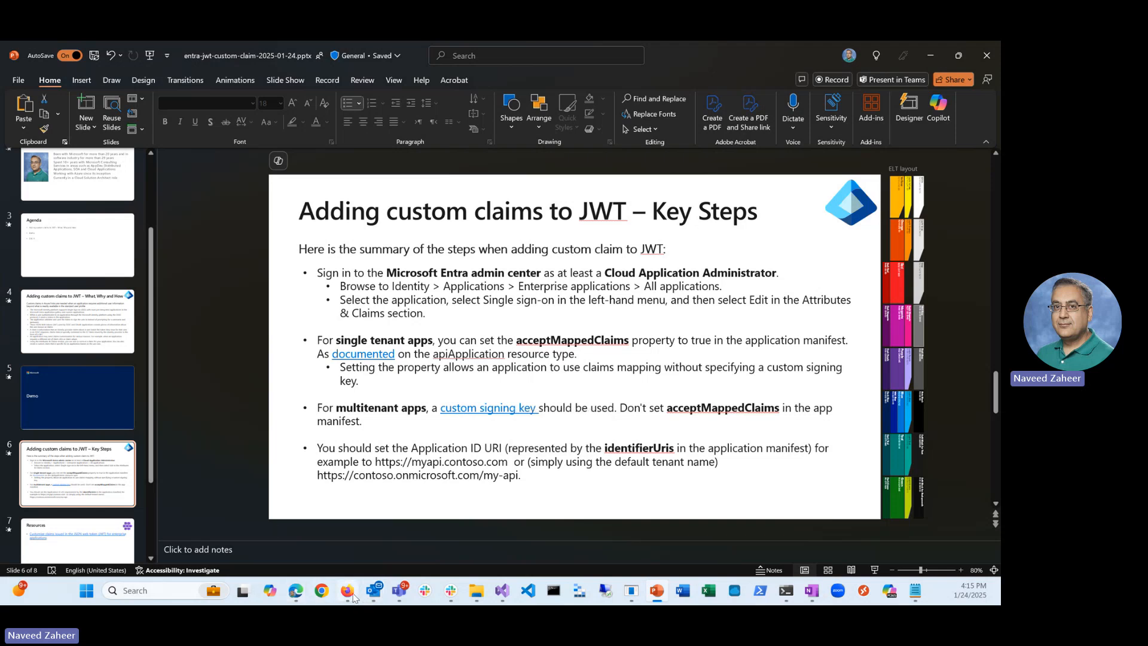
Review the manifest's acceptMappedClaims and identifierUris, then return to the key-steps slide
{"action": "mouse_move", "coordinate": [347, 590]}
{"action": "left_click", "coordinate": [335, 502]}
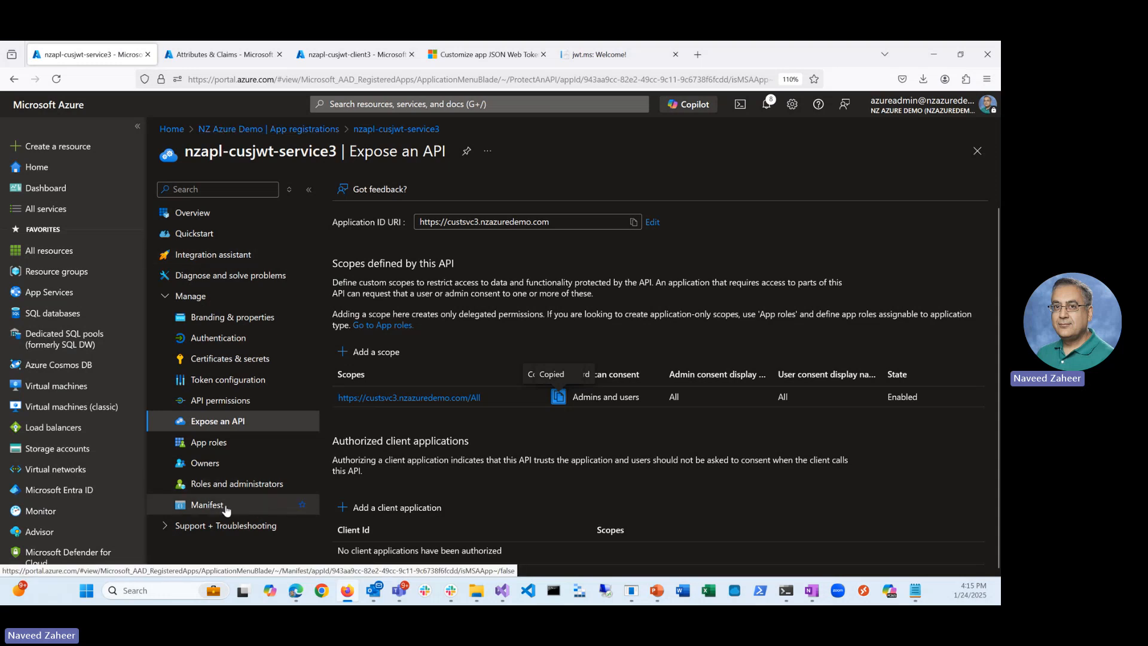
{"action": "left_click", "coordinate": [225, 507]}
{"action": "scroll", "coordinate": [681, 453], "scroll_direction": "down", "scroll_amount": 3}
{"action": "scroll", "coordinate": [681, 453], "scroll_direction": "down", "scroll_amount": 2}
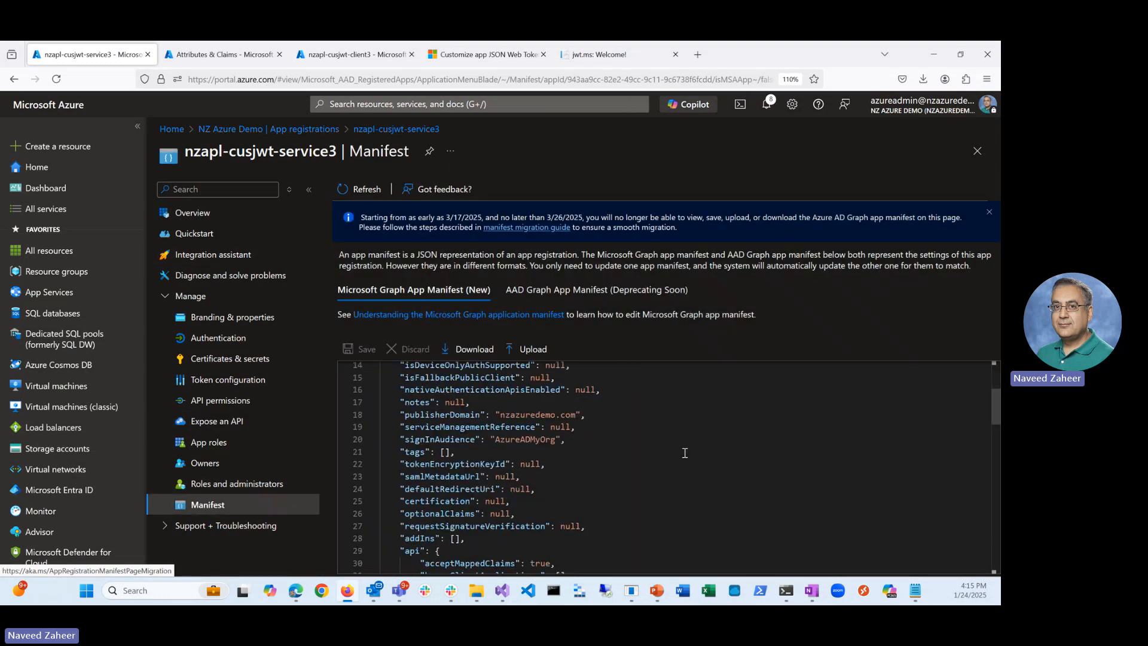
{"action": "scroll", "coordinate": [683, 453], "scroll_direction": "down", "scroll_amount": 2}
{"action": "scroll", "coordinate": [685, 454], "scroll_direction": "down", "scroll_amount": 2}
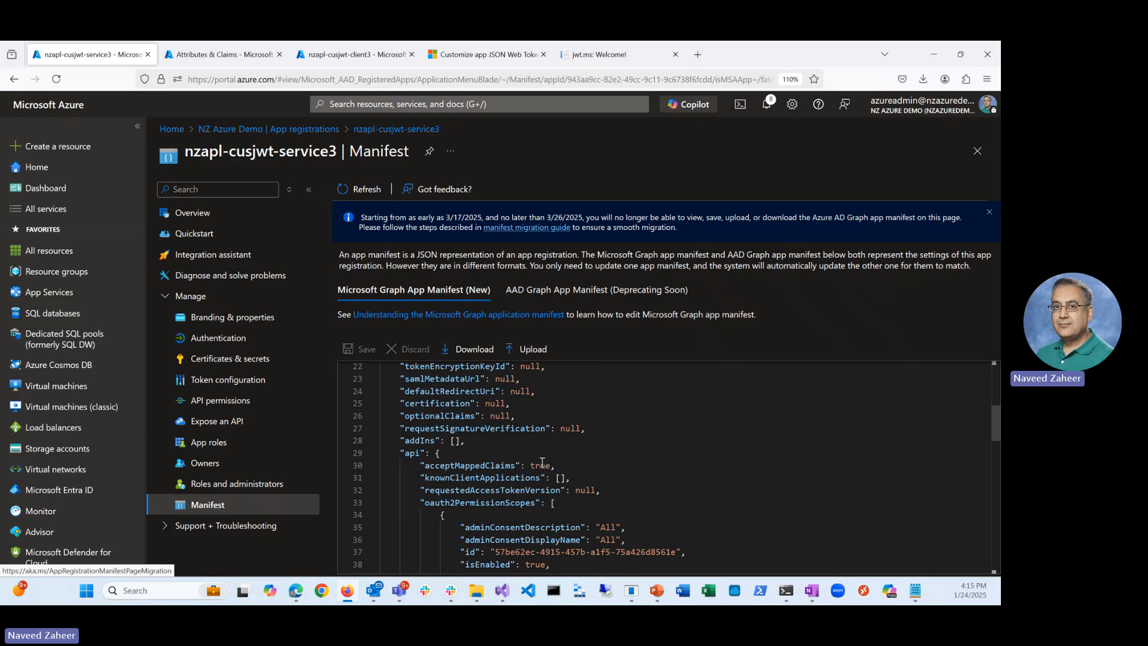
{"action": "scroll", "coordinate": [614, 449], "scroll_direction": "up", "scroll_amount": 5}
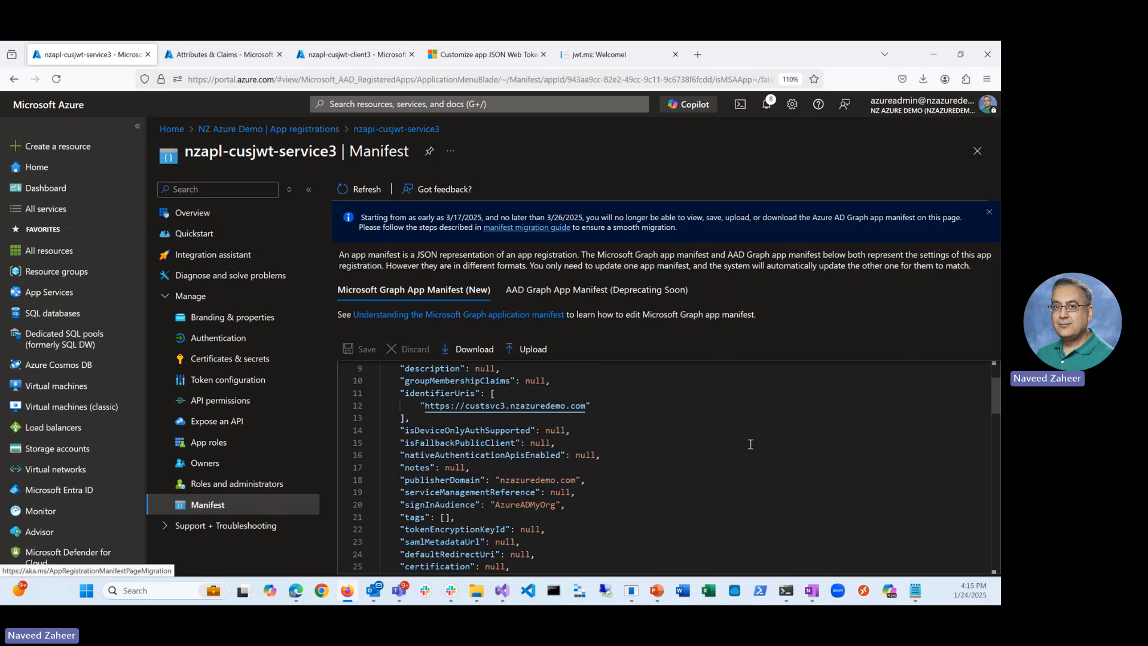
{"action": "left_click", "coordinate": [657, 590]}
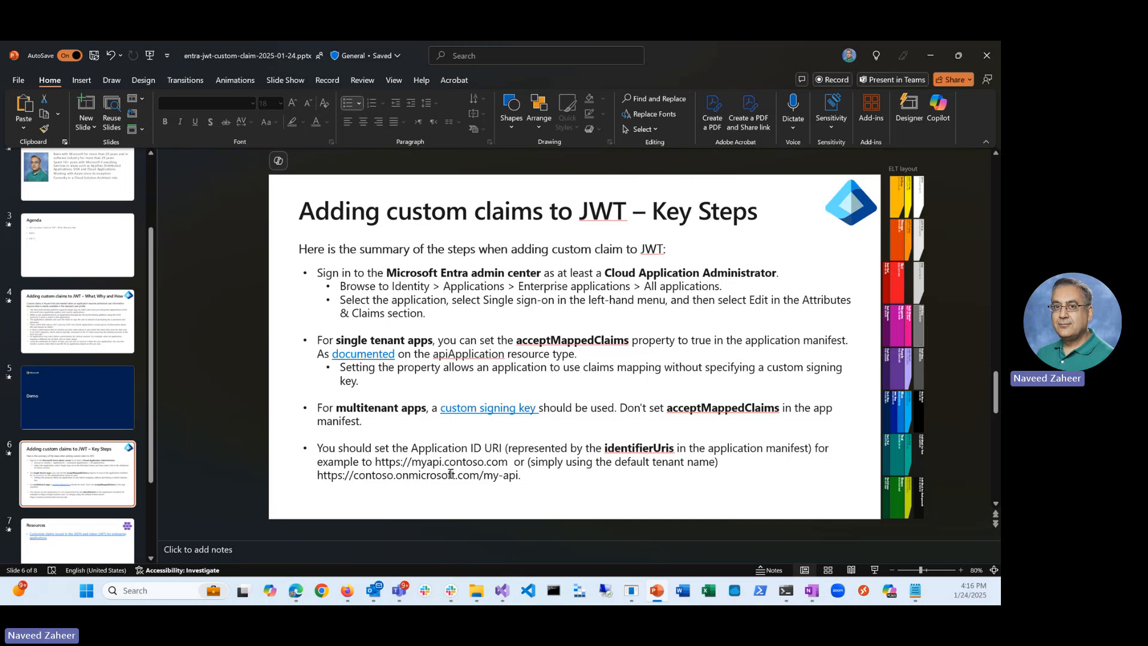
Return to the Azure portal and reopen service3's Expose an API page
{"action": "left_click", "coordinate": [937, 54]}
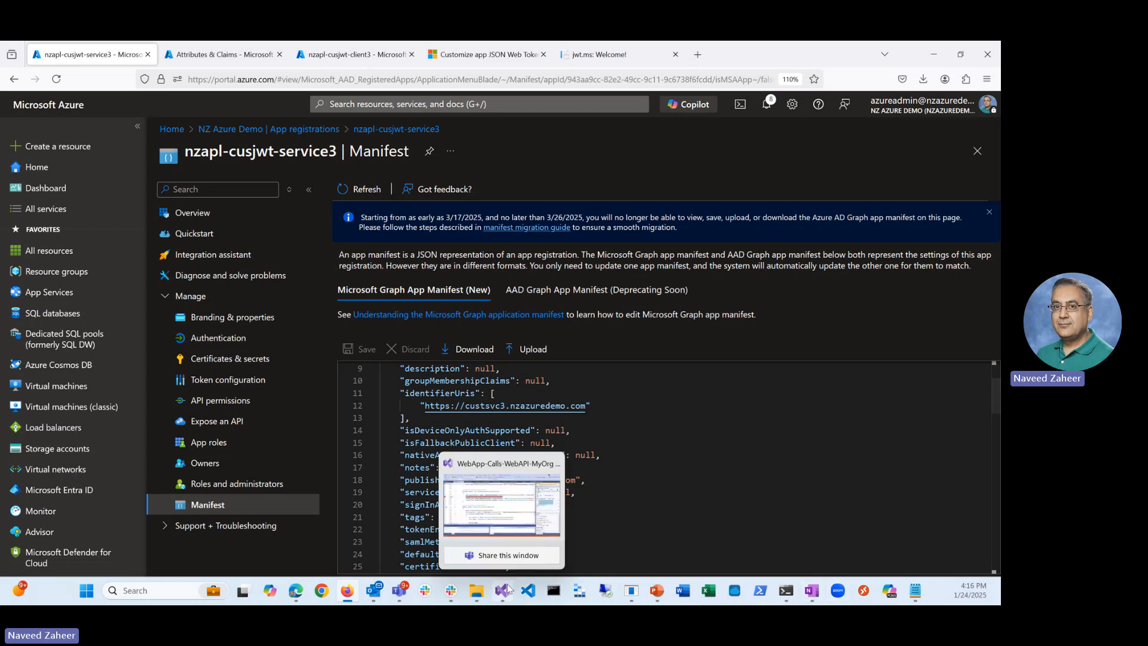
{"action": "left_click", "coordinate": [215, 423]}
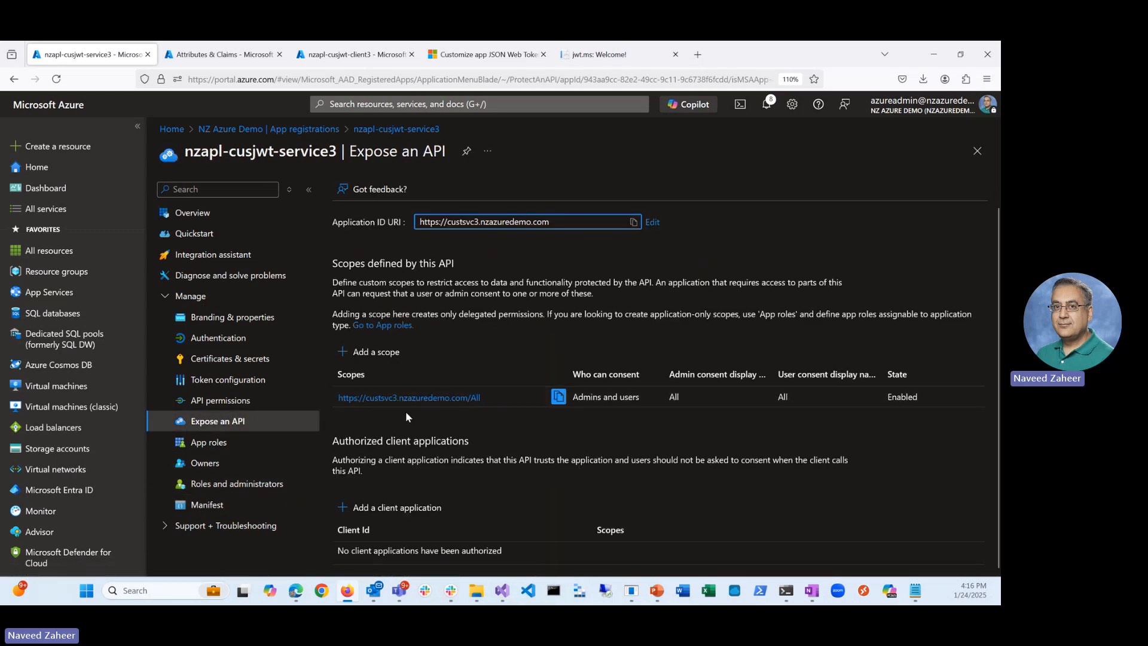
{"action": "mouse_move", "coordinate": [502, 590]}
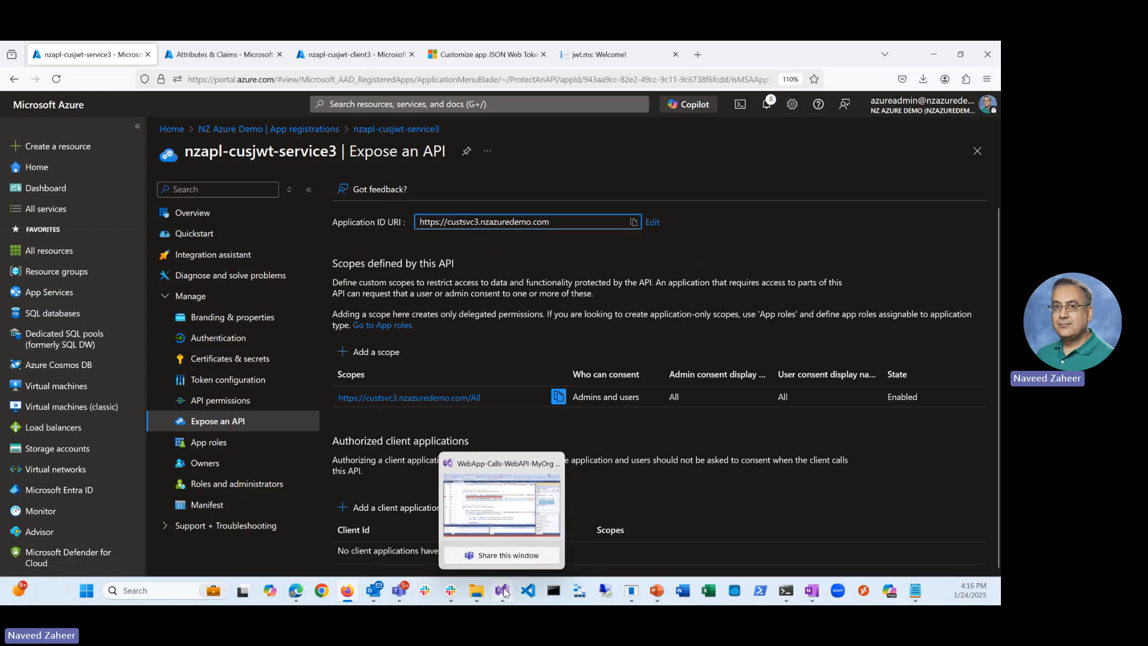
Stop debugging and open the client and service appsettings.json files showing TodoListScope and Audience
{"action": "left_click", "coordinate": [514, 508]}
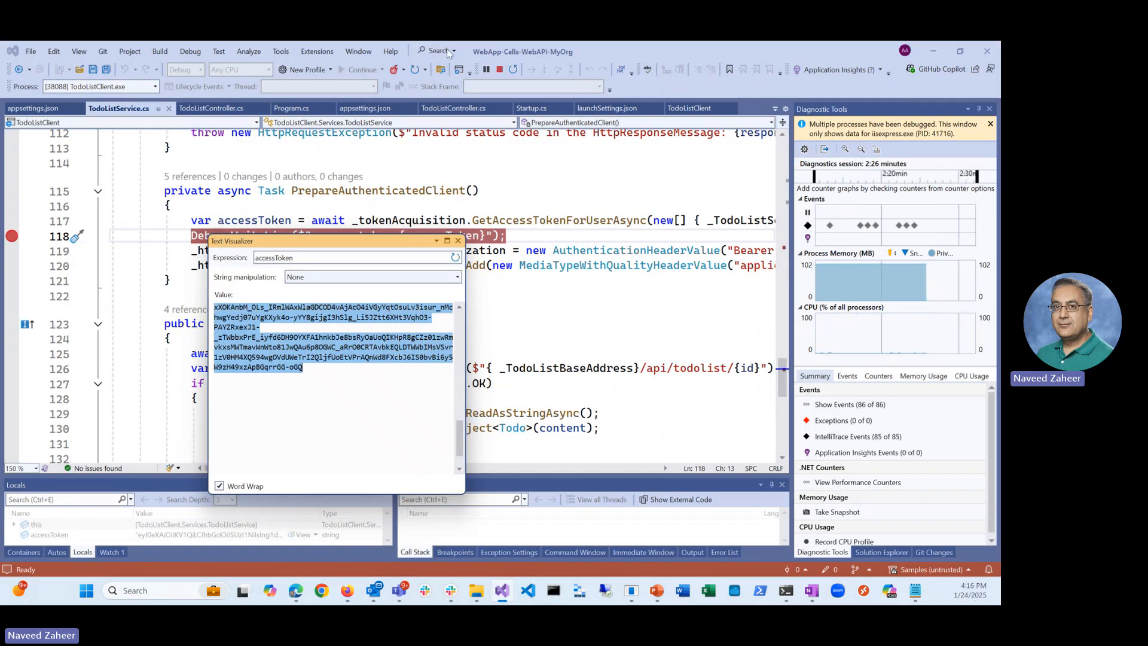
{"action": "left_click", "coordinate": [507, 68]}
{"action": "mouse_move", "coordinate": [502, 590]}
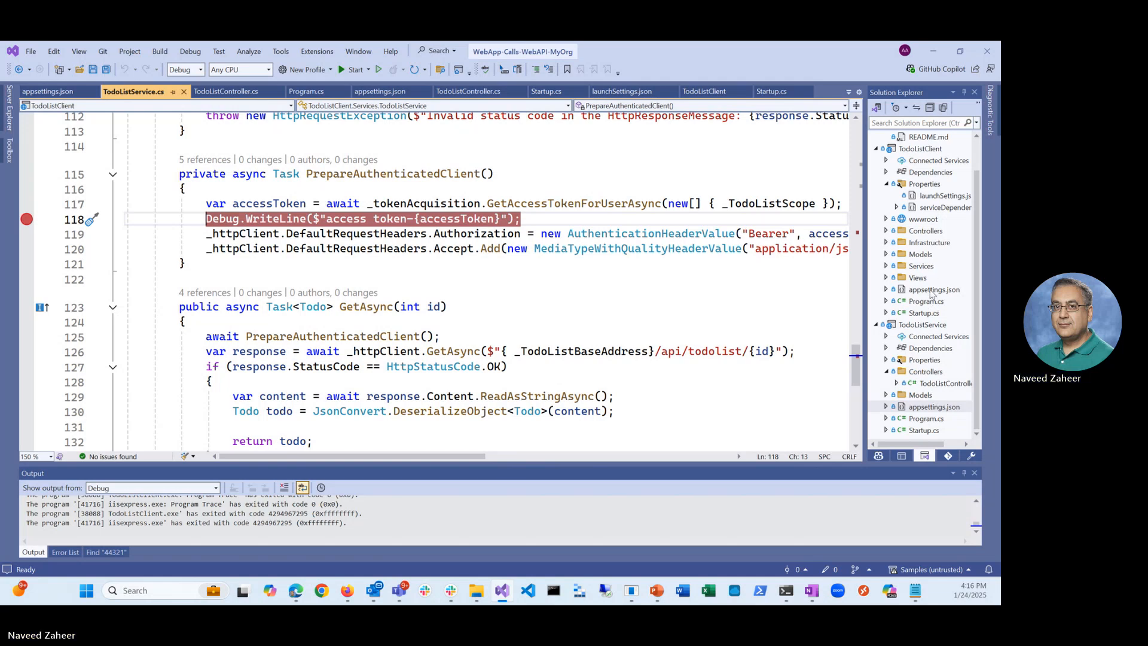
{"action": "double_click", "coordinate": [932, 289]}
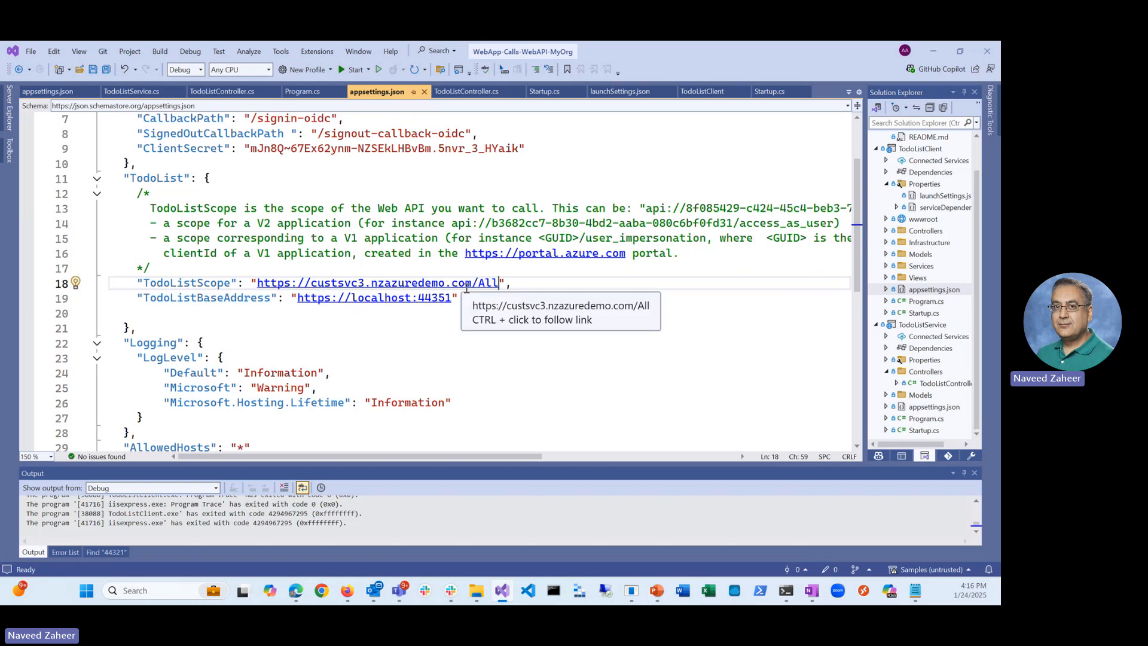
{"action": "double_click", "coordinate": [933, 407]}
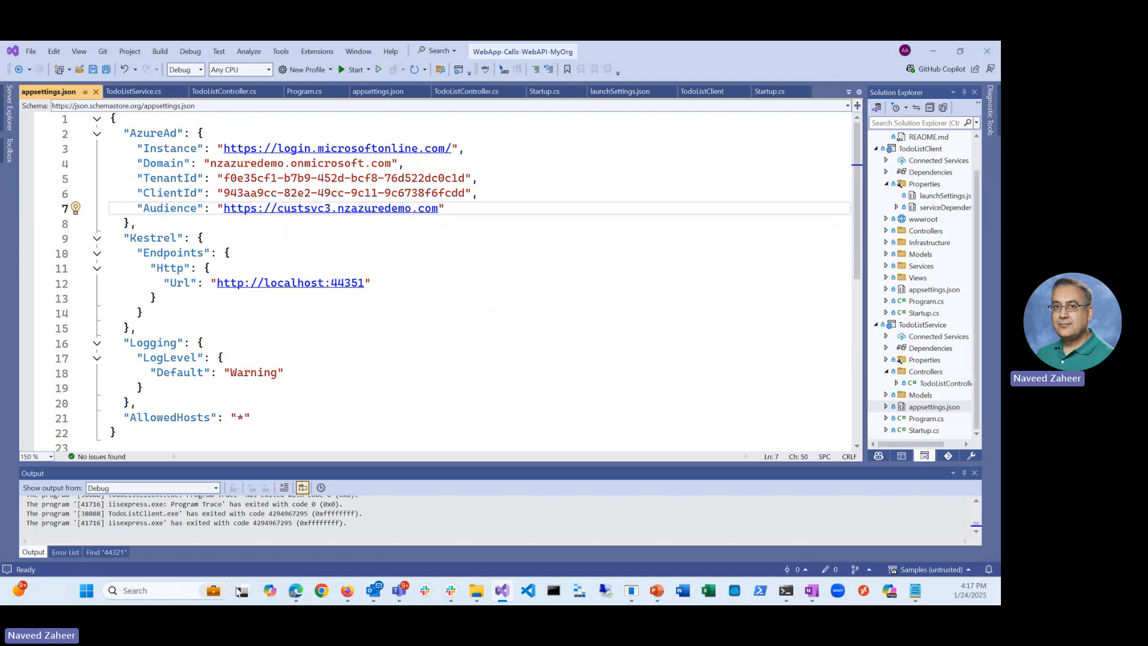
Return to the jwt.ms decoded token showing the xclaim_test1 and xclaim_test2 claims
{"action": "left_click", "coordinate": [348, 591]}
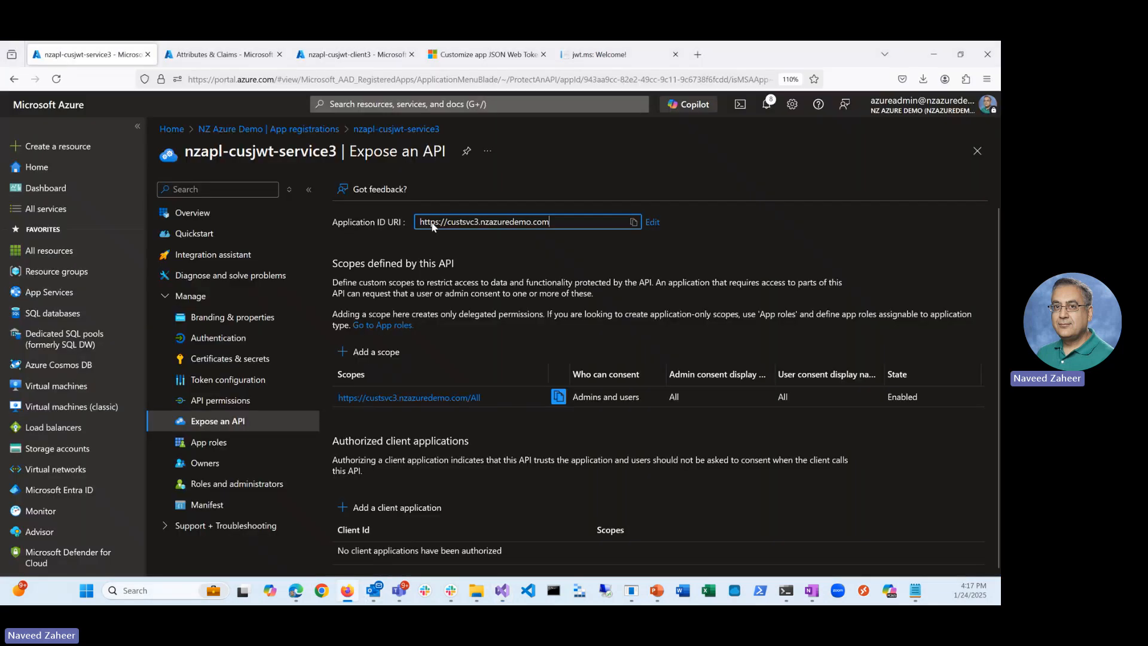
{"action": "left_click", "coordinate": [592, 54]}
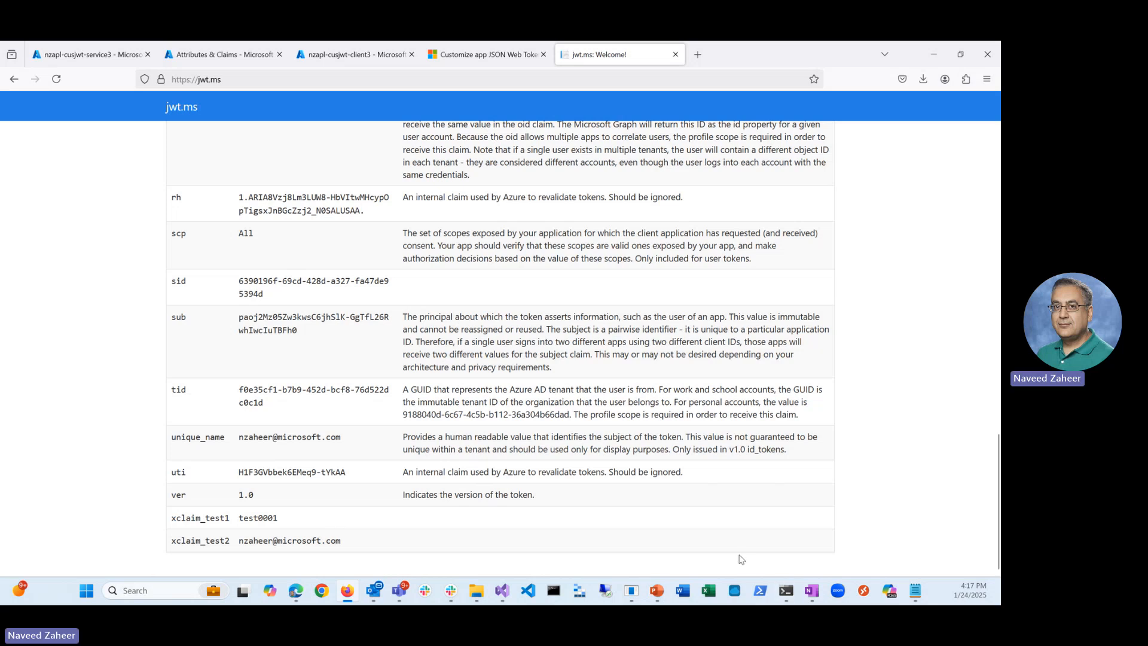
Switch to PowerPoint's Key Steps slide on adding custom JWT claims
{"action": "left_click", "coordinate": [658, 594]}
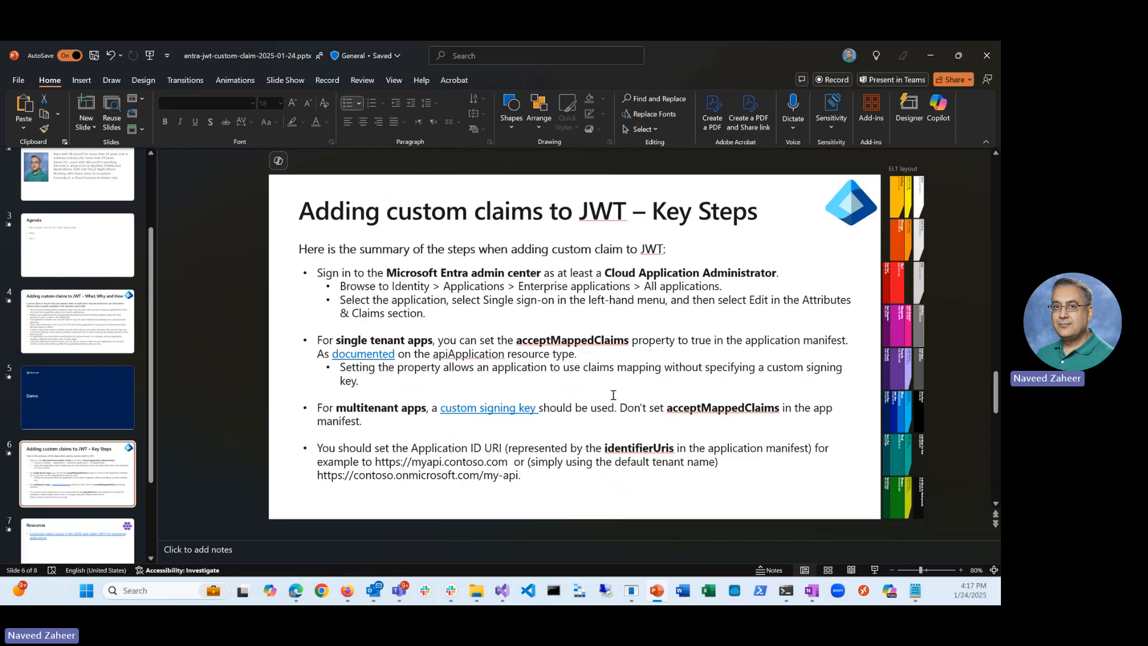